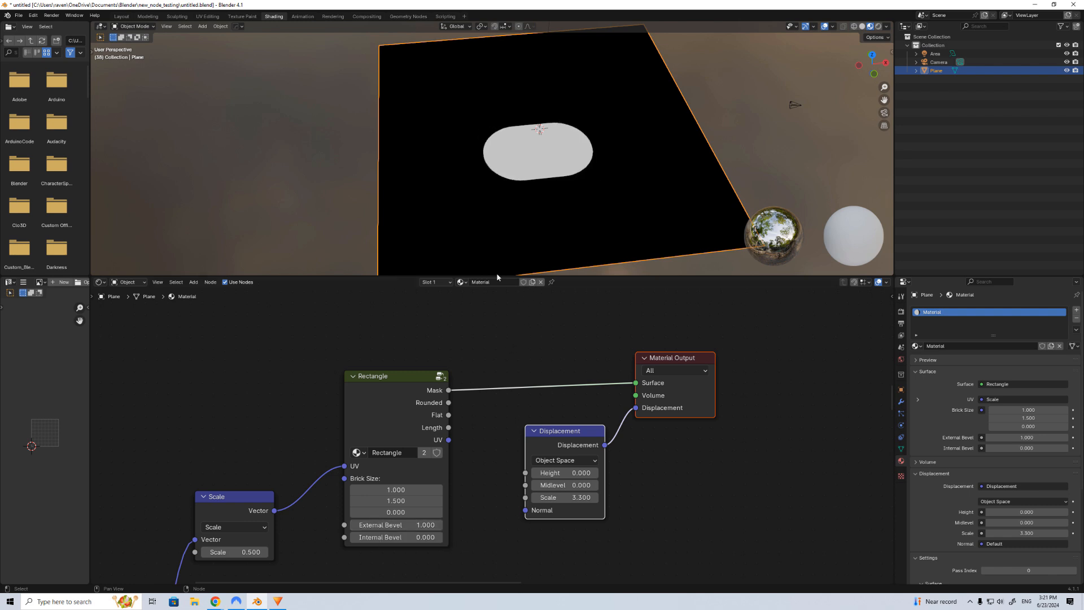
Set the Rectangle node's External Bevel to 0.8 and preview its Rounded output as surface and displacement height in rendered shading.
drag(414, 524, 392, 524)
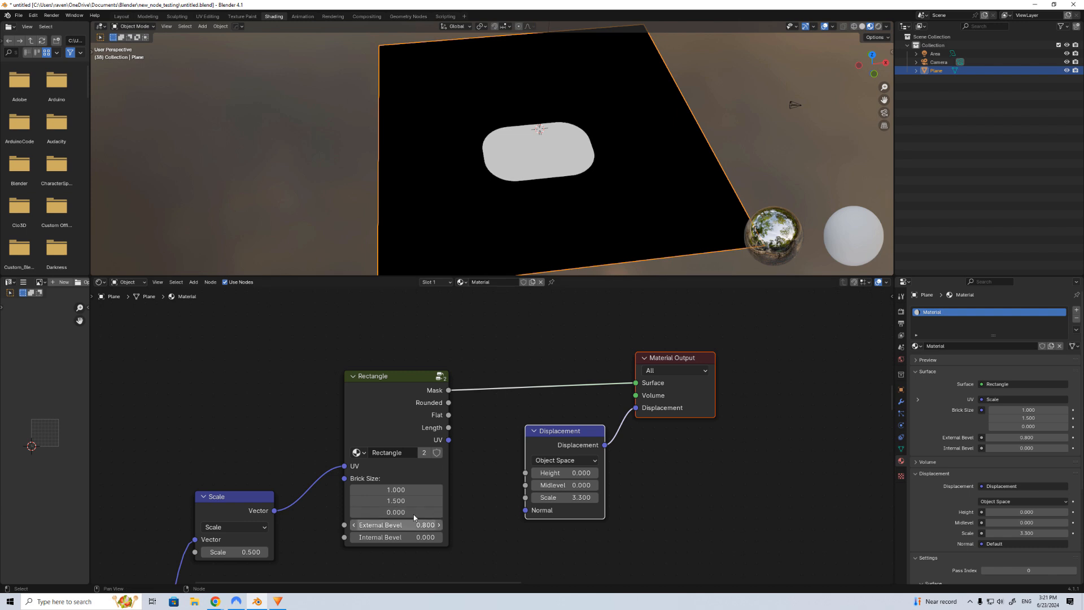
mouse_move(448, 403)
mouse_down()
mouse_move(629, 370)
mouse_move(636, 382)
mouse_move(504, 454)
mouse_move(524, 473)
mouse_up()
drag(662, 339, 571, 445)
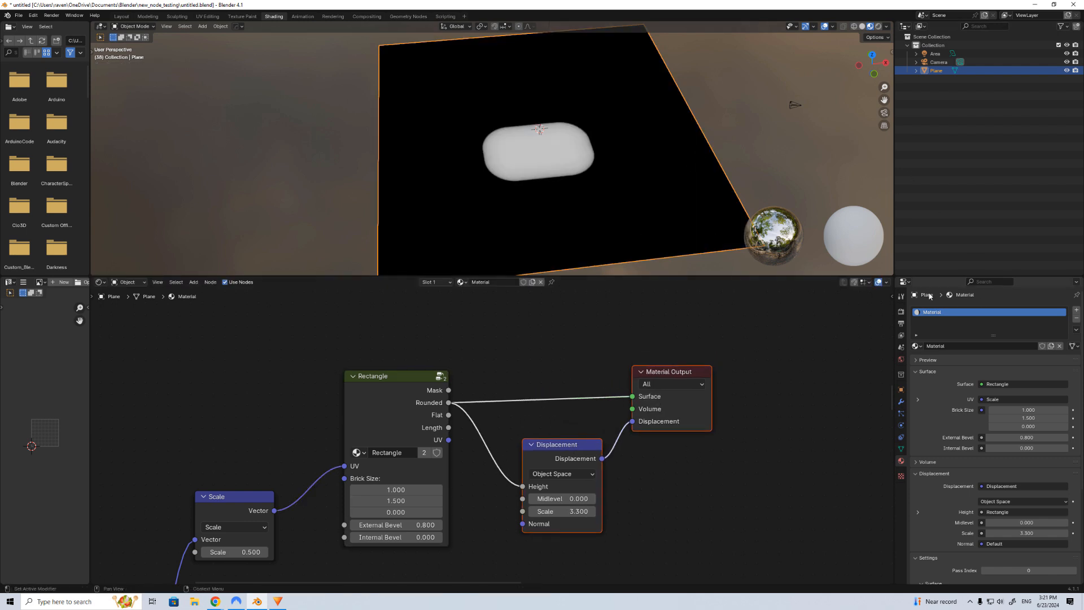
click(879, 27)
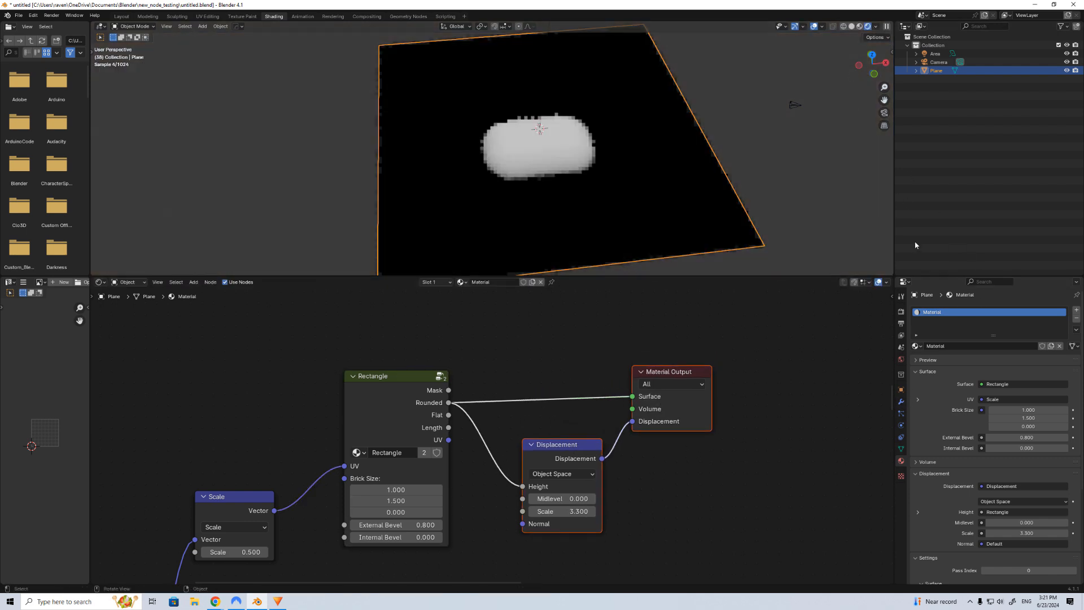
mouse_move(592, 199)
middle_down()
mouse_move(644, 168)
mouse_move(559, 172)
mouse_move(587, 159)
mouse_move(445, 133)
middle_up()
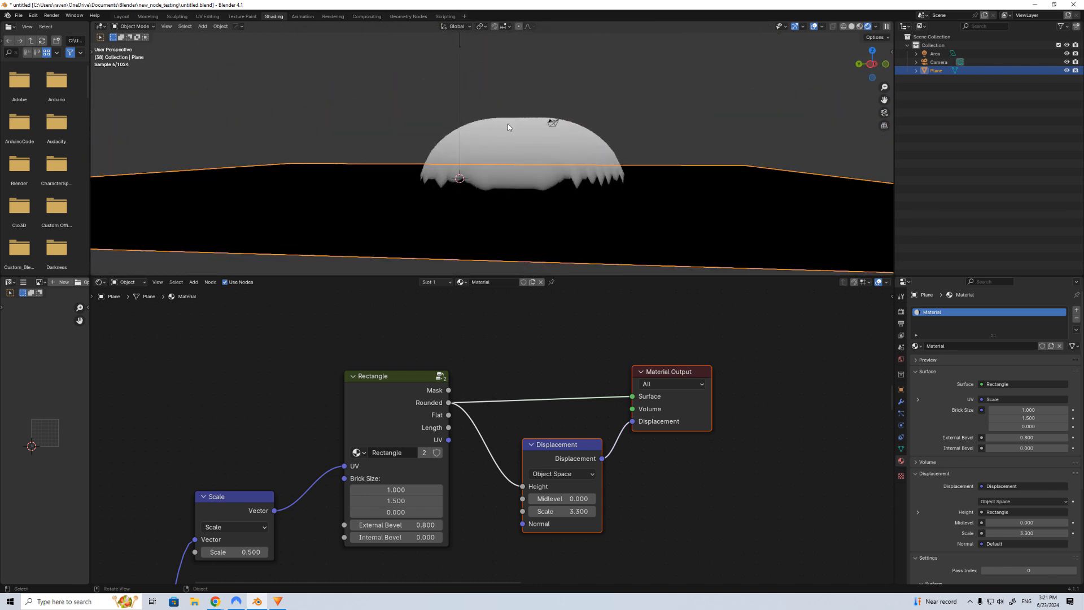
Route the Rectangle's Flat output to the displacement height and material surface, and set External Bevel to 0.4.
drag(448, 415, 487, 445)
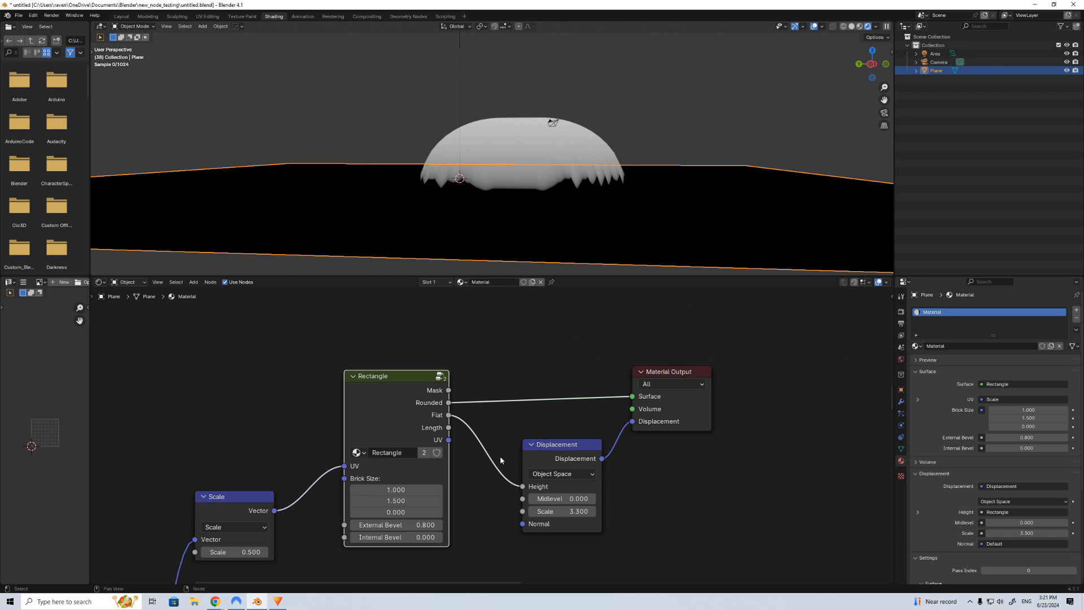
drag(522, 481, 523, 486)
drag(448, 414, 525, 412)
drag(639, 401, 634, 397)
middle_drag(559, 148, 507, 224)
drag(398, 525, 375, 525)
mouse_move(477, 260)
middle_down()
mouse_move(473, 178)
mouse_move(472, 260)
middle_up()
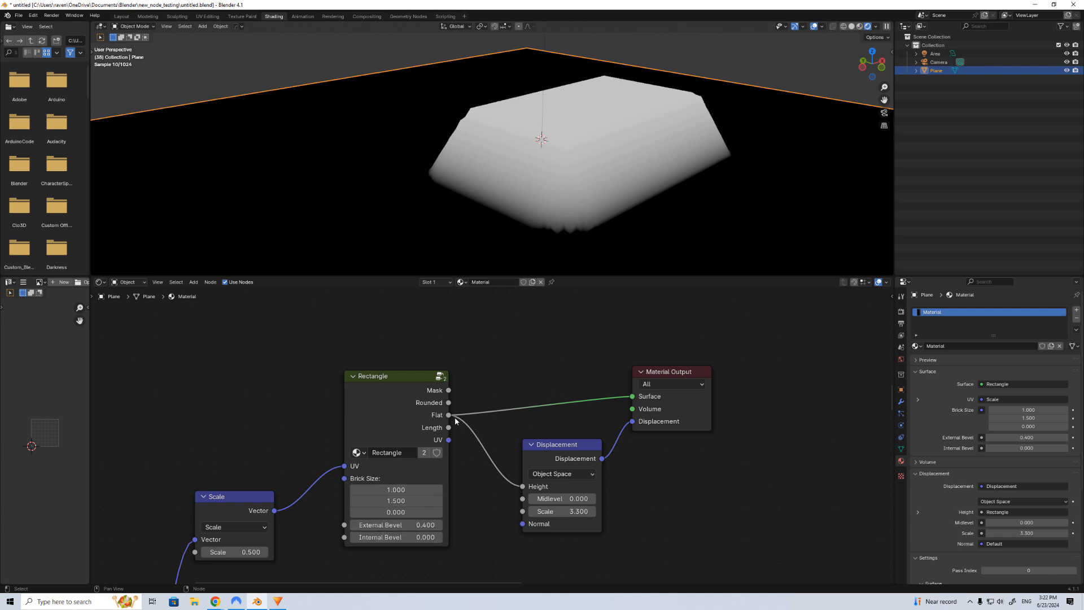
Link the Rectangle's Rounded output to the material surface and its Flat output to the displacement height, and test the Internal Bevel.
drag(520, 402, 631, 396)
drag(448, 415, 478, 444)
drag(521, 484, 522, 486)
middle_drag(585, 206, 510, 205)
scroll(523, 202, up, 2)
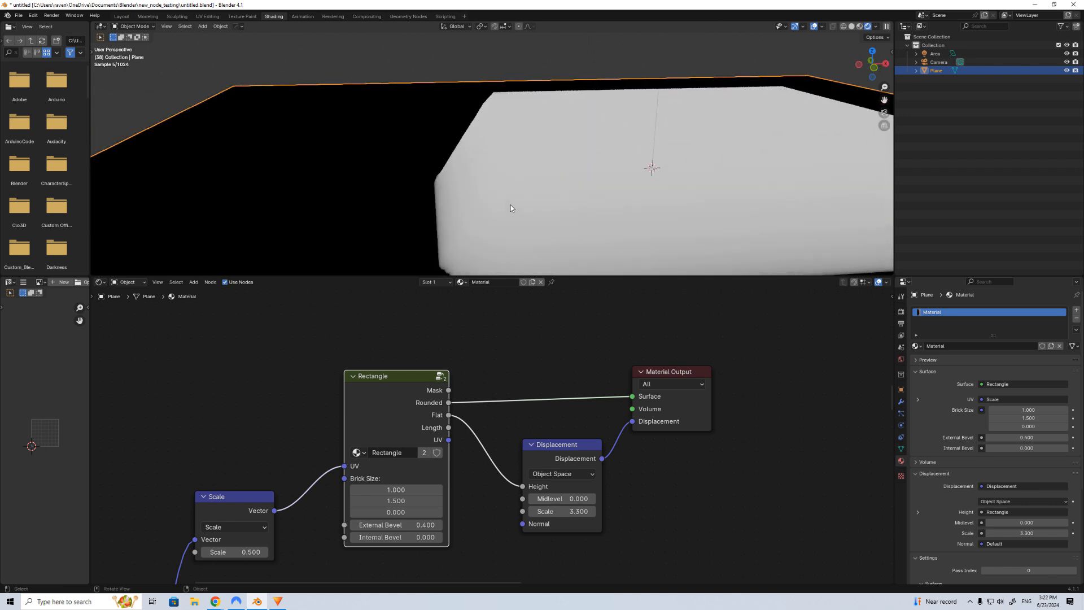
mouse_move(511, 205)
middle_down()
mouse_move(526, 192)
mouse_move(509, 200)
middle_up()
shift+scroll(485, 419, down, 1)
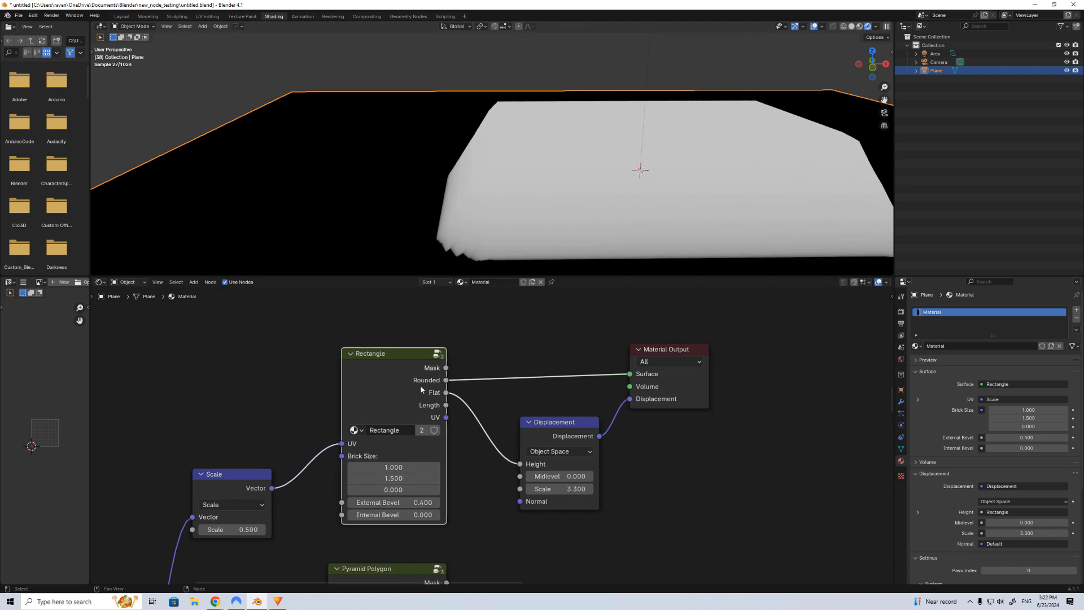
drag(394, 514, 421, 515)
Move the Displacement and Material Output nodes down beside the Pyramid Polygon node.
scroll(421, 515, down, 3)
drag(664, 378, 525, 489)
middle_drag(530, 461, 528, 401)
scroll(534, 387, up, 5)
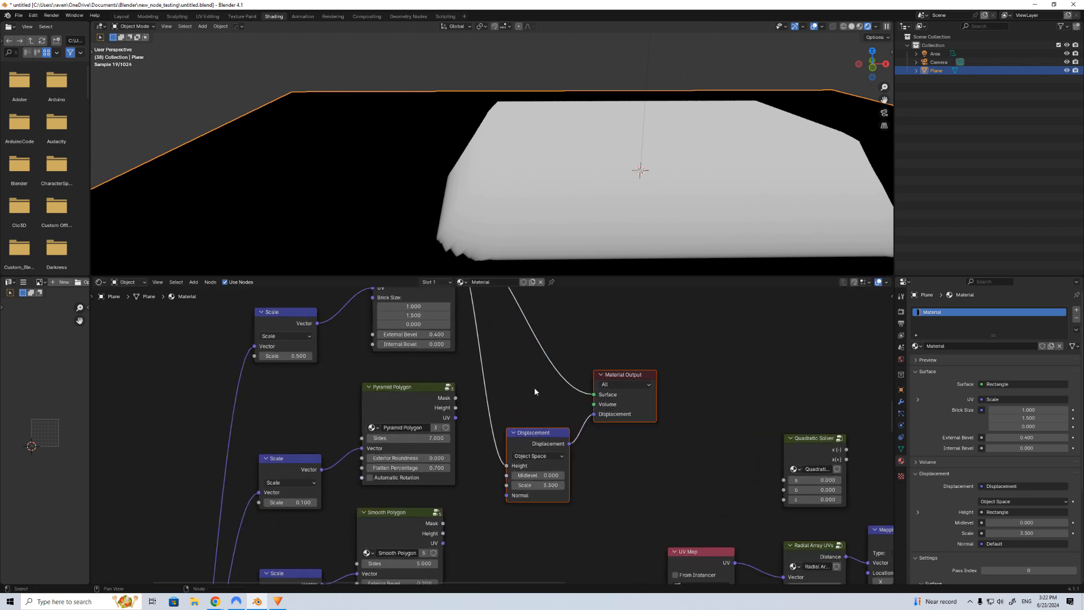
Connect the Pyramid Polygon's Mask output to the material surface and remove the link into the displacement height.
drag(450, 391, 497, 391)
drag(602, 389, 610, 388)
drag(448, 394, 481, 429)
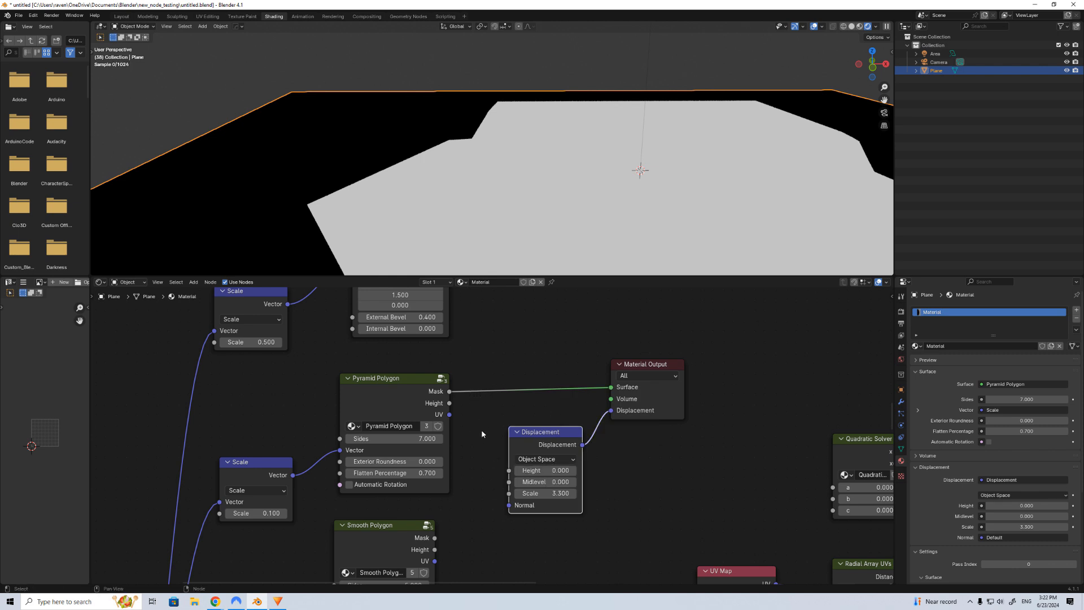
scroll(543, 204, down, 3)
middle_drag(536, 204, 532, 235)
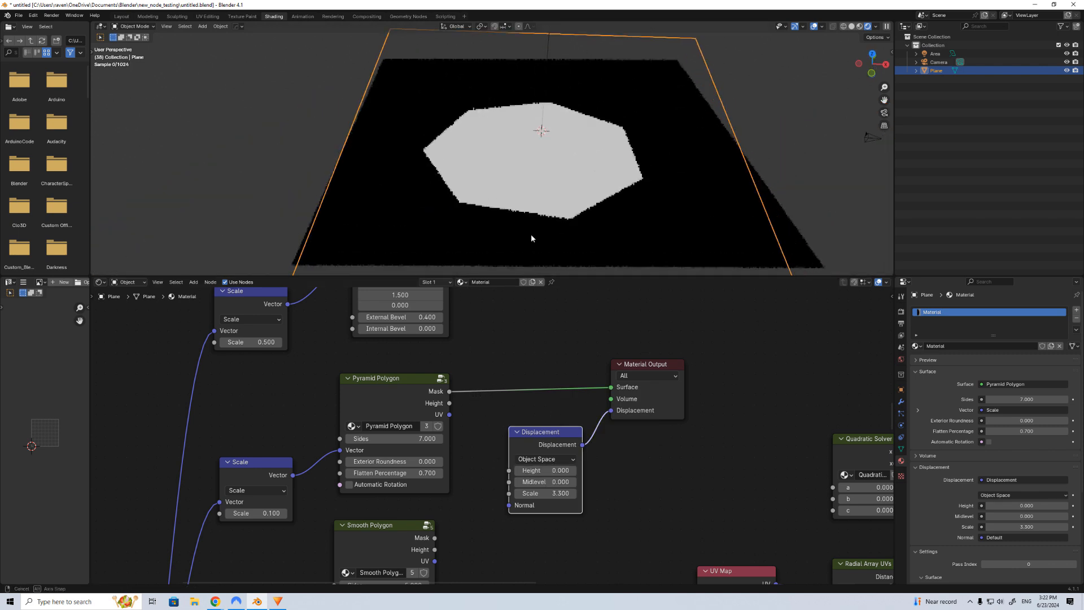
Set the Pyramid Polygon's Sides to 5 and feed its Height output to the surface and displacement height.
ctrl+drag(394, 439, 371, 438)
scroll(480, 446, up, 1)
drag(438, 394, 513, 479)
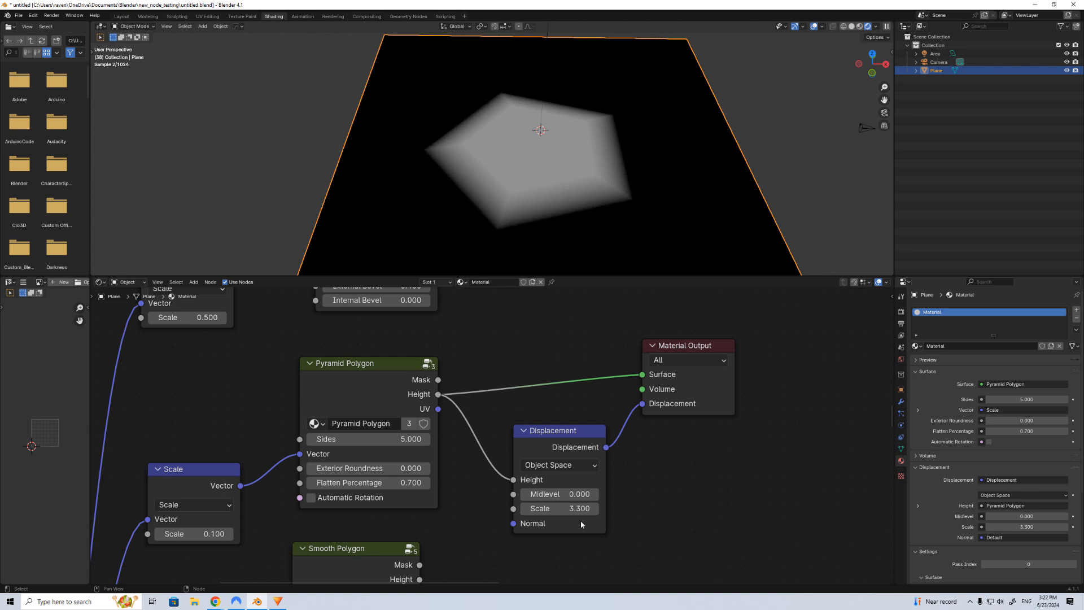
Set the Displacement scale to 5.7, lower the Pyramid Polygon's Flatten Percentage, and raise its Sides to 8.
drag(559, 508, 536, 508)
drag(367, 483, 307, 483)
middle_drag(508, 187, 534, 141)
drag(382, 439, 416, 439)
middle_drag(548, 131, 552, 185)
middle_drag(507, 245, 487, 290)
scroll(463, 367, down, 1)
Set the Pyramid Polygon's Exterior Roundness to 0.3 and Flatten Percentage to 0.6.
mouse_move(377, 466)
mouse_down()
mouse_move(434, 466)
mouse_move(320, 465)
mouse_move(434, 466)
mouse_move(333, 465)
mouse_move(434, 466)
mouse_move(333, 466)
mouse_move(363, 466)
mouse_up()
mouse_move(479, 200)
middle_down()
mouse_move(481, 176)
mouse_move(487, 208)
mouse_move(503, 166)
mouse_move(496, 188)
middle_up()
drag(401, 480, 442, 479)
scroll(493, 434, down, 3)
View the plane from the top and enable Automatic Rotation on the Pyramid Polygon node.
middle_drag(507, 217, 765, 70)
click(869, 56)
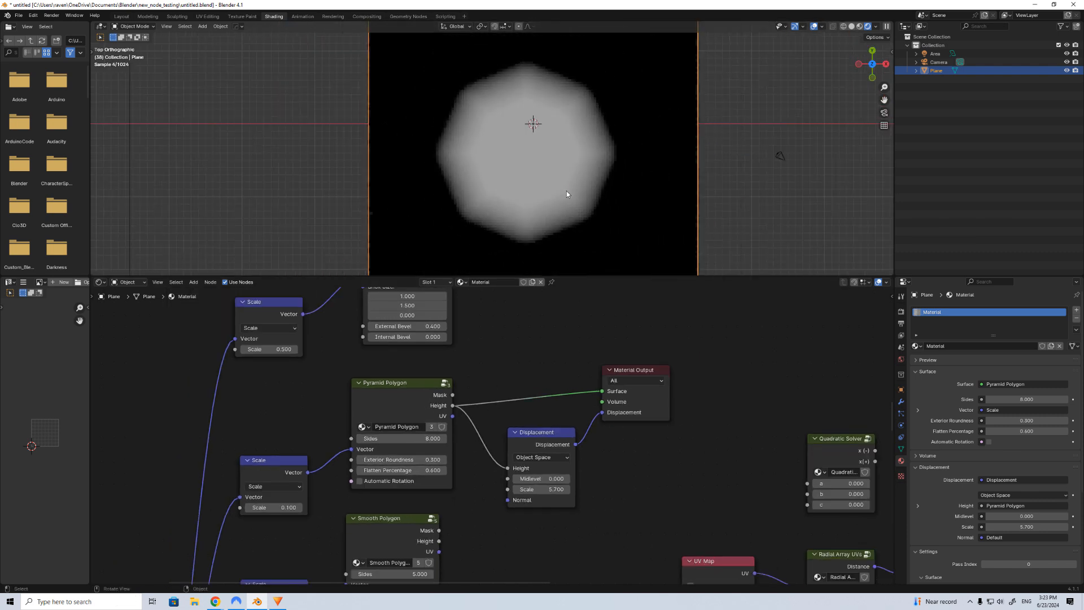
click(360, 481)
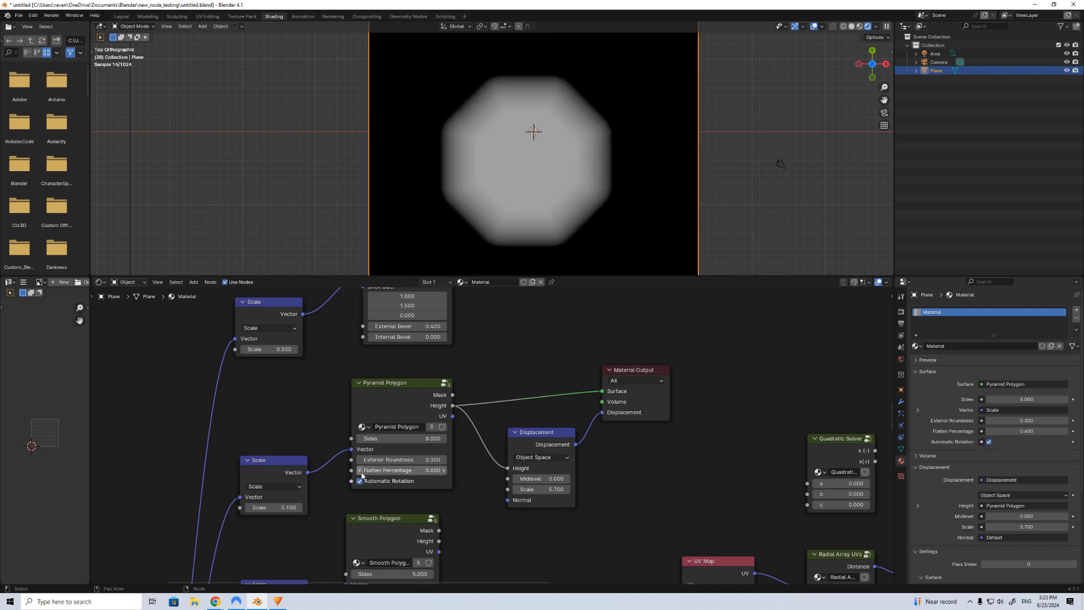
Test the Pyramid Polygon's automatic rotation with 5 Sides, then reduce Sides to 3.
drag(410, 438, 395, 438)
click(410, 438)
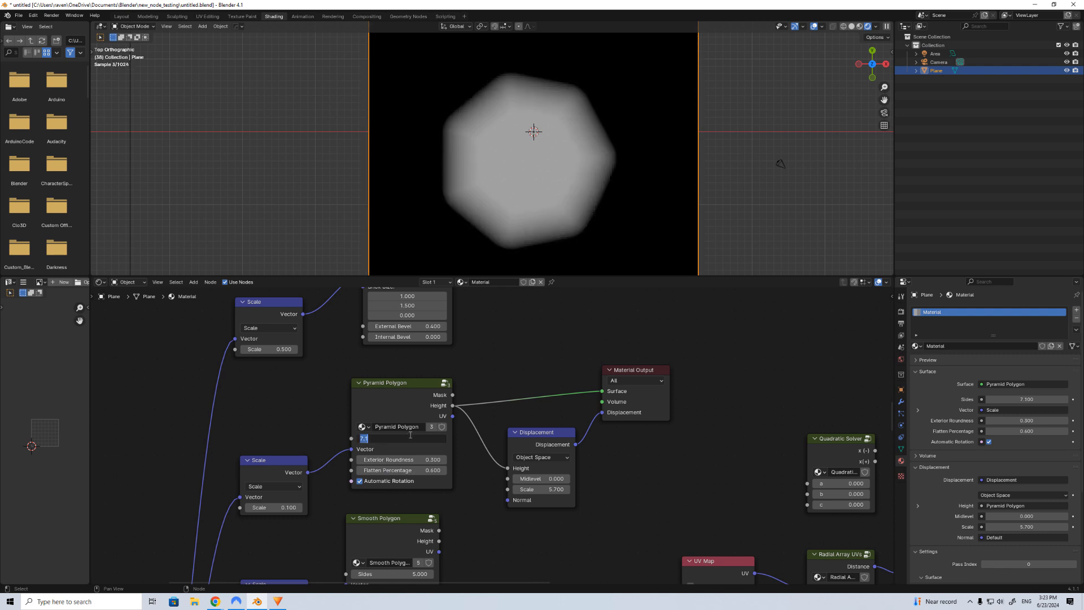
text(5)
key(Return)
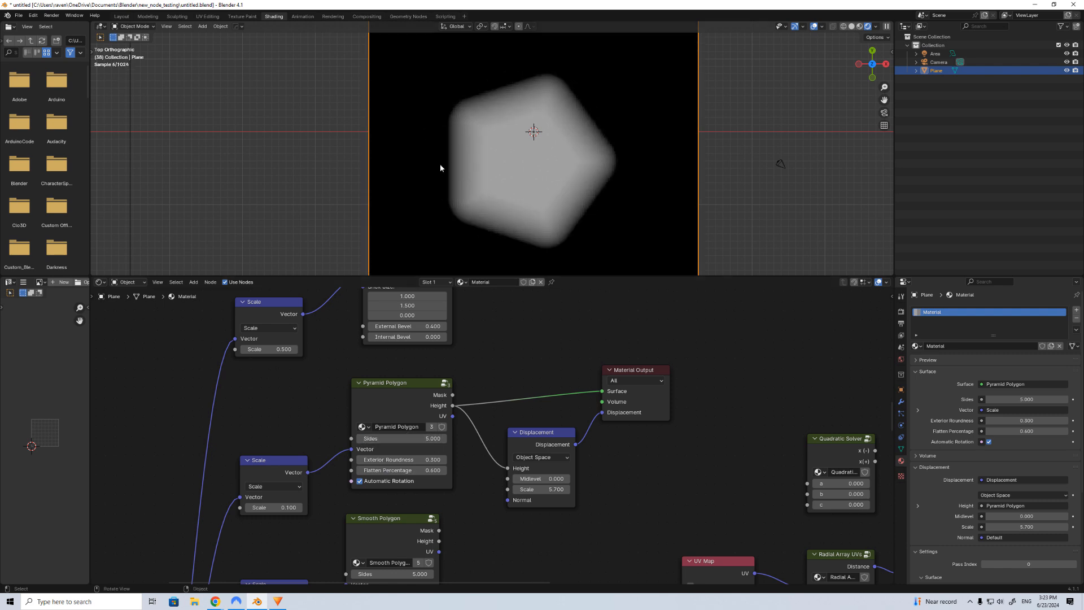
drag(411, 438, 376, 438)
scroll(573, 254, down, 4)
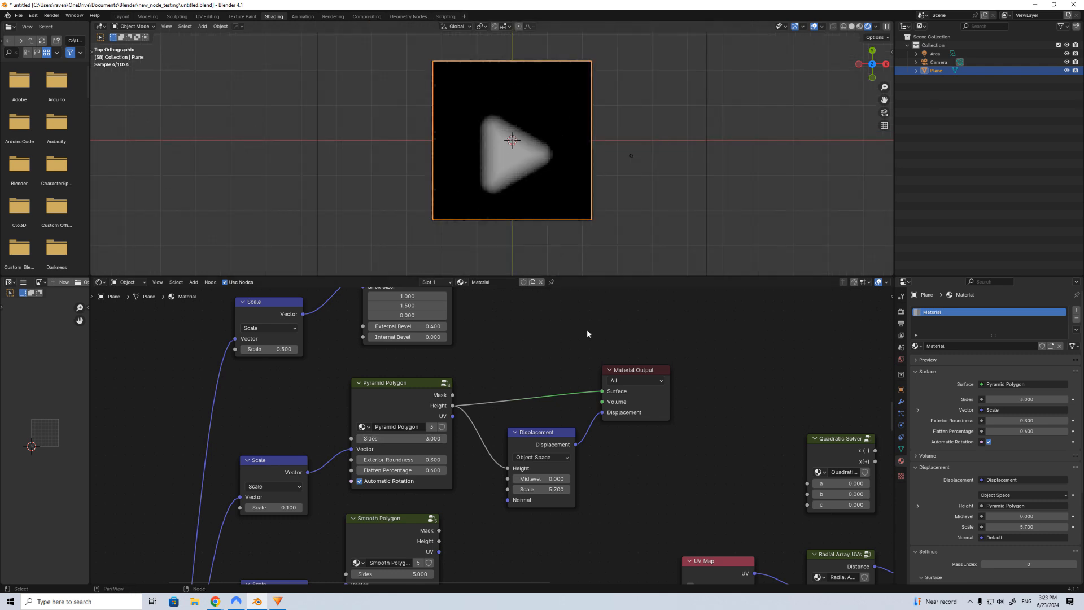
Move the Displacement and Material Output nodes down beside the Smooth Polygon node.
middle_drag(610, 406, 600, 356)
drag(626, 424, 522, 345)
key(g)
click(505, 518)
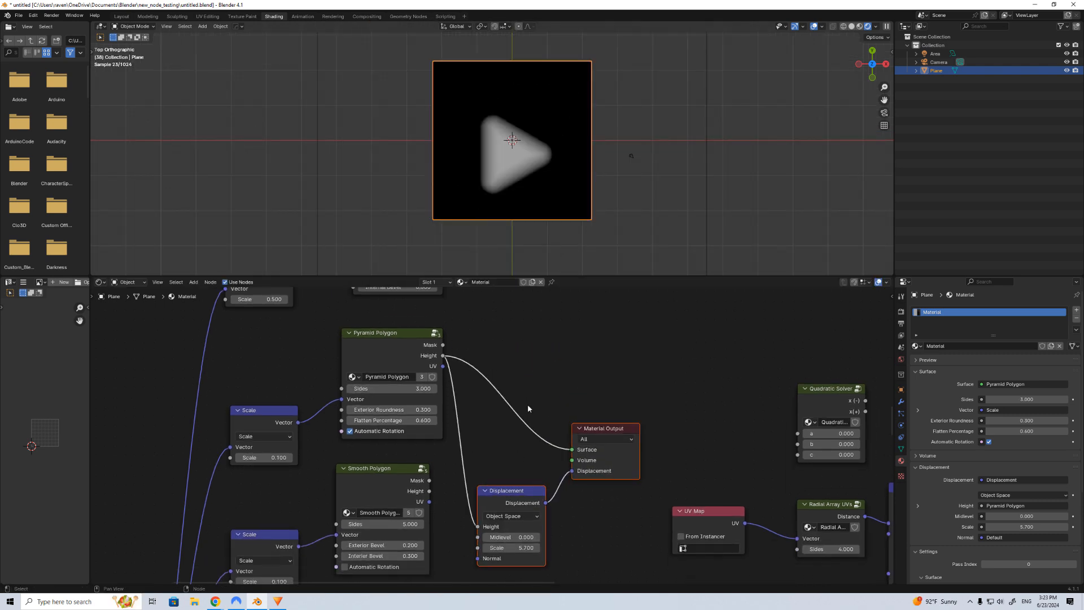
middle_drag(526, 402, 550, 331)
scroll(507, 440, up, 1)
key(g)
click(533, 438)
Connect the Smooth Polygon's Mask output to the material surface and detach the Pyramid Polygon from the displacement height.
drag(451, 407, 603, 383)
scroll(496, 372, down, 3)
middle_drag(496, 375, 500, 397)
scroll(488, 432, up, 1)
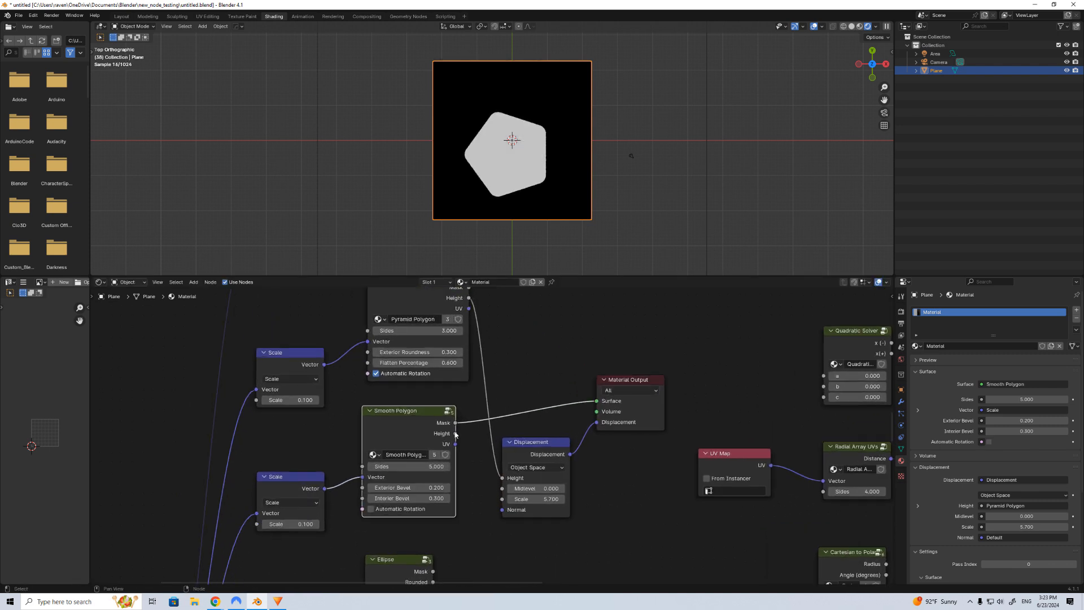
drag(502, 480, 510, 406)
Set the Smooth Polygon's Exterior Bevel to 0.3.
scroll(536, 185, up, 5)
mouse_move(403, 487)
mouse_down()
mouse_move(446, 487)
mouse_move(403, 487)
mouse_up()
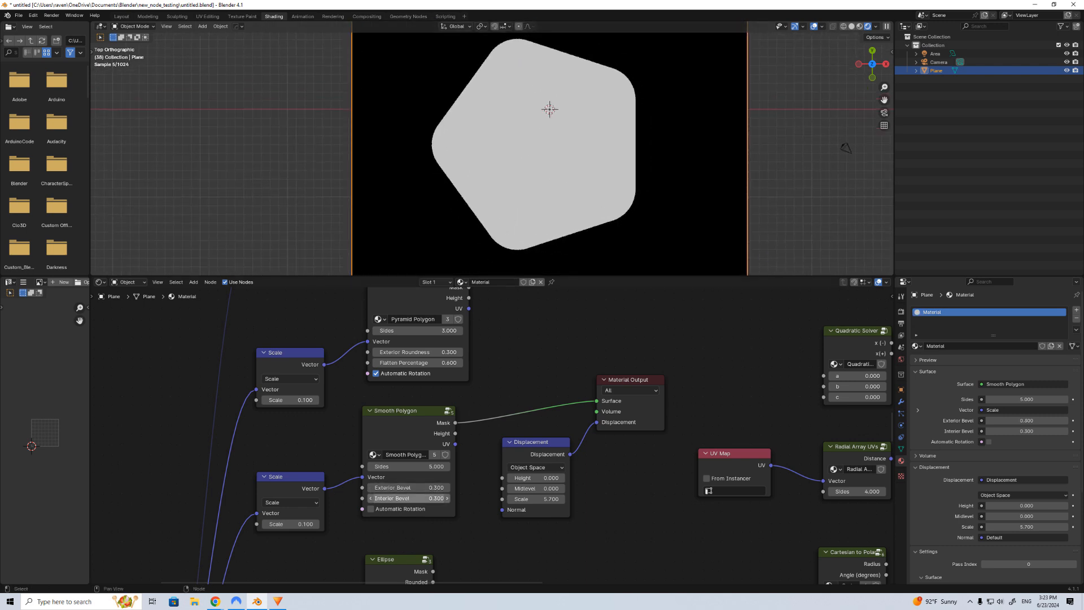
key(Return)
Feed the Smooth Polygon's Height output to the surface and displacement height, and set the Displacement scale to 4.4.
drag(455, 433, 502, 477)
middle_drag(537, 380, 541, 368)
middle_drag(544, 203, 560, 268)
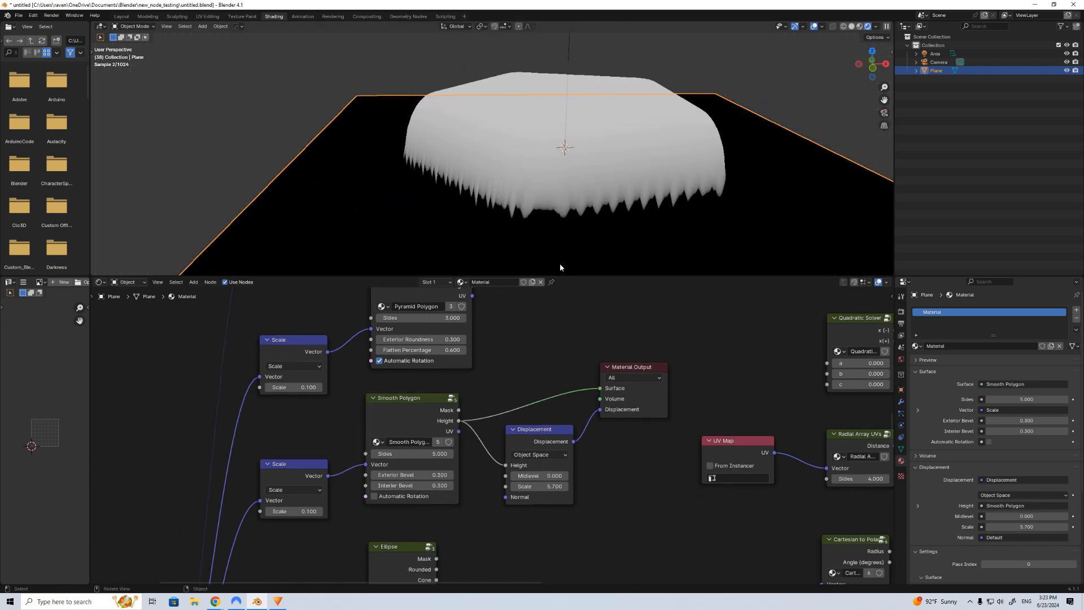
mouse_move(477, 178)
middle_down()
mouse_move(481, 150)
mouse_move(481, 163)
middle_up()
drag(543, 486, 467, 486)
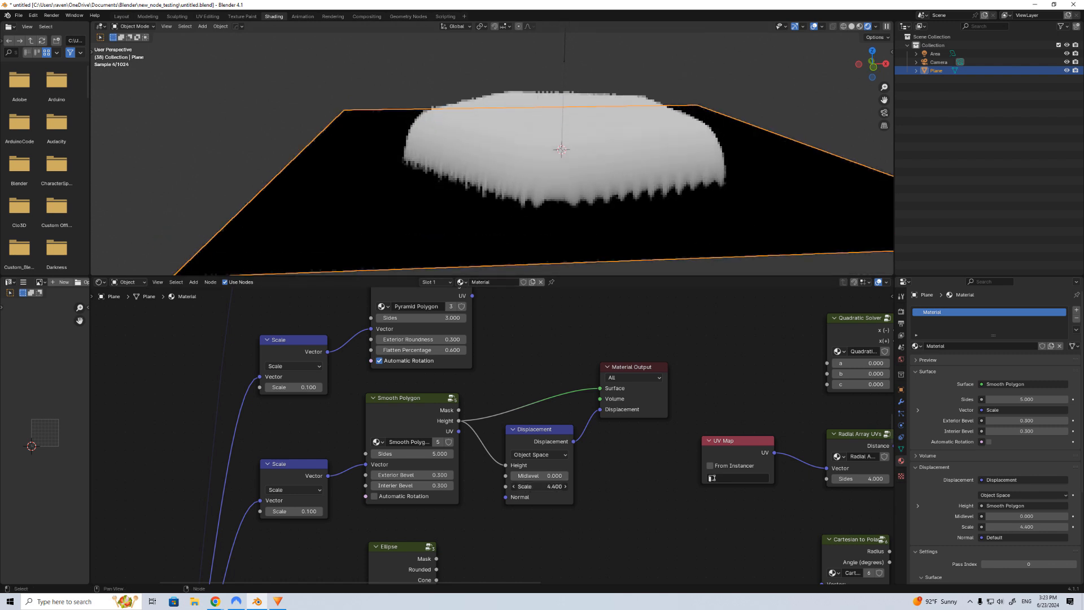
middle_drag(519, 250, 520, 231)
middle_drag(525, 274, 549, 217)
Test the Smooth Polygon's Interior Bevel, leaving it at 0.3, and enable Automatic Rotation.
drag(412, 485, 440, 487)
click(388, 497)
middle_drag(497, 170, 489, 212)
Move the Displacement and Material Output nodes down beside the Ellipse node.
middle_drag(648, 505, 643, 440)
drag(642, 441, 536, 327)
drag(534, 375, 519, 521)
middle_drag(532, 461, 558, 368)
scroll(556, 367, up, 1)
Connect the Ellipse's Mask output to the surface with the displacement height unlinked, and set a to 0.7 and b to 0.3.
drag(450, 395, 625, 373)
drag(515, 463, 510, 450)
middle_drag(536, 260, 533, 221)
scroll(509, 407, up, 1)
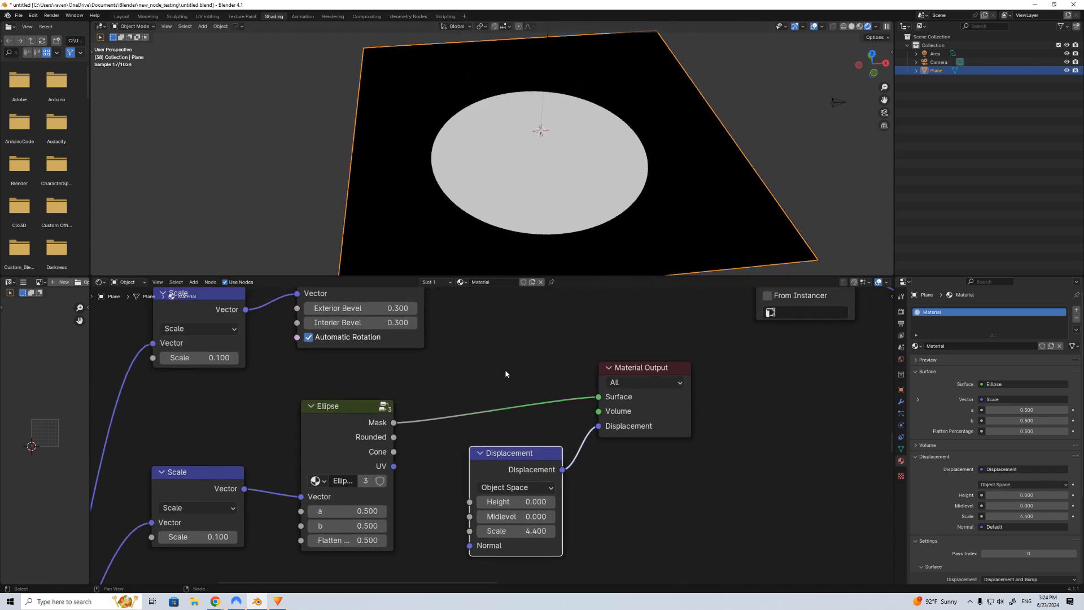
middle_drag(453, 422, 474, 400)
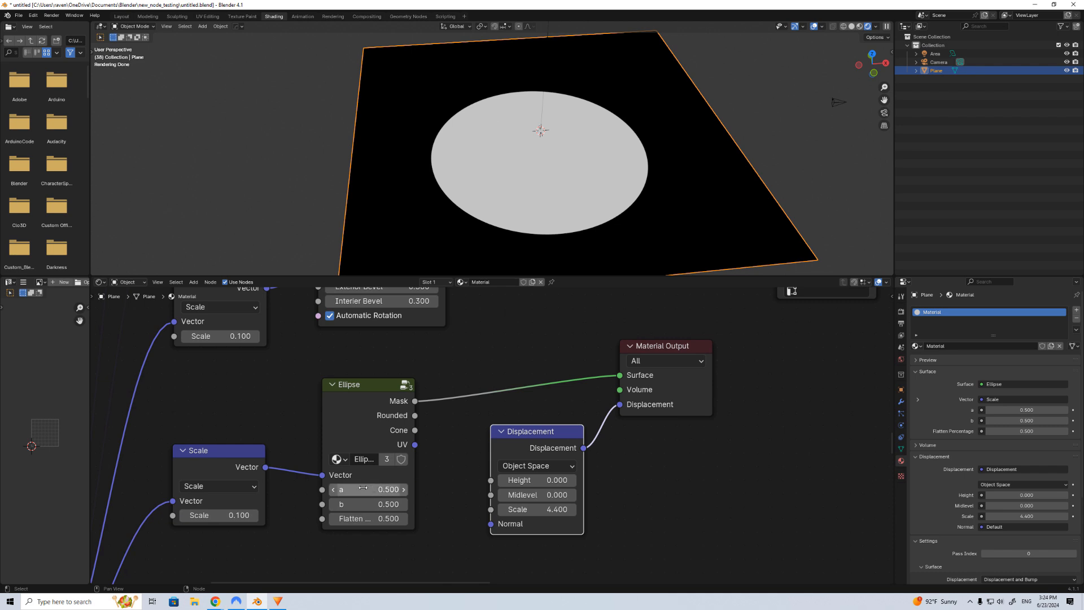
drag(359, 489, 338, 504)
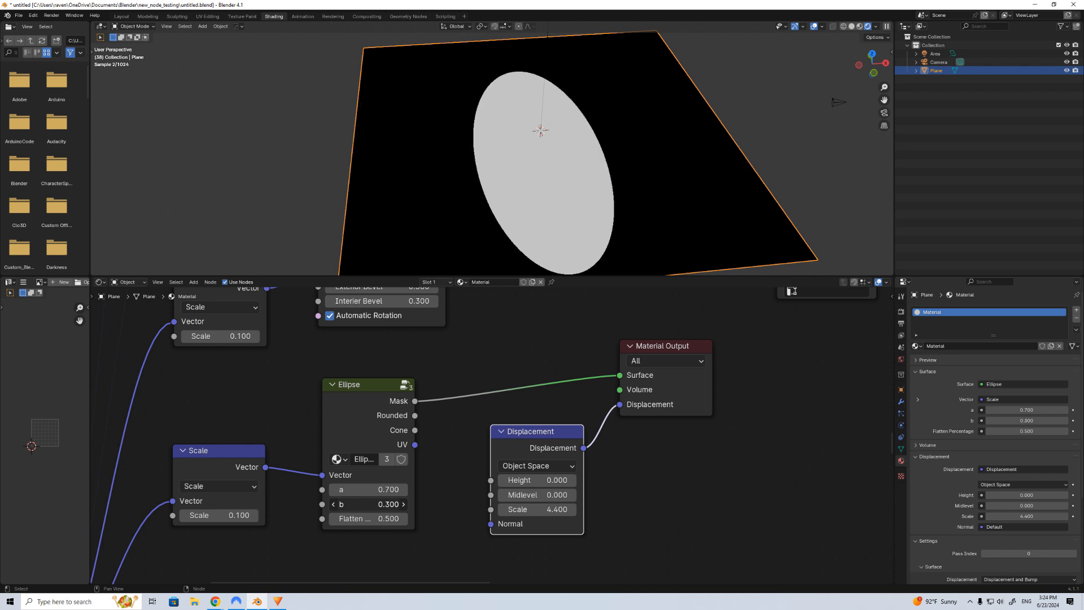
Feed the Ellipse's Rounded output to the surface and displacement height, and set its Flatten Percentage to 0.
drag(415, 415, 621, 375)
drag(485, 478, 488, 480)
middle_drag(528, 231, 518, 187)
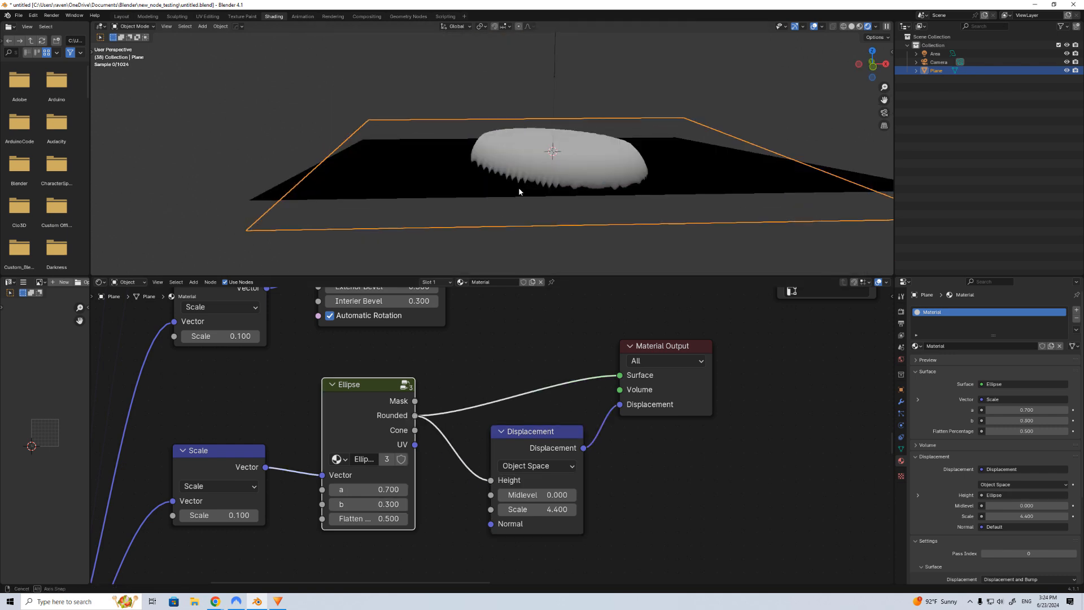
drag(368, 519, 330, 519)
middle_drag(545, 222, 546, 220)
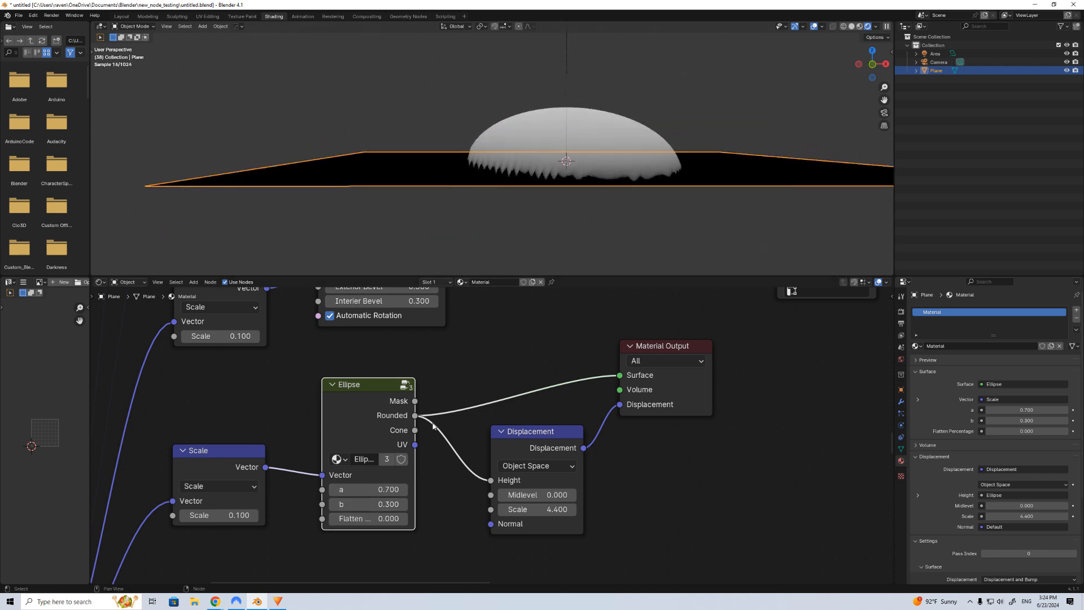
Switch the surface and displacement height to the Ellipse's Cone output, keeping Flatten Percentage at 0.
drag(616, 373, 619, 375)
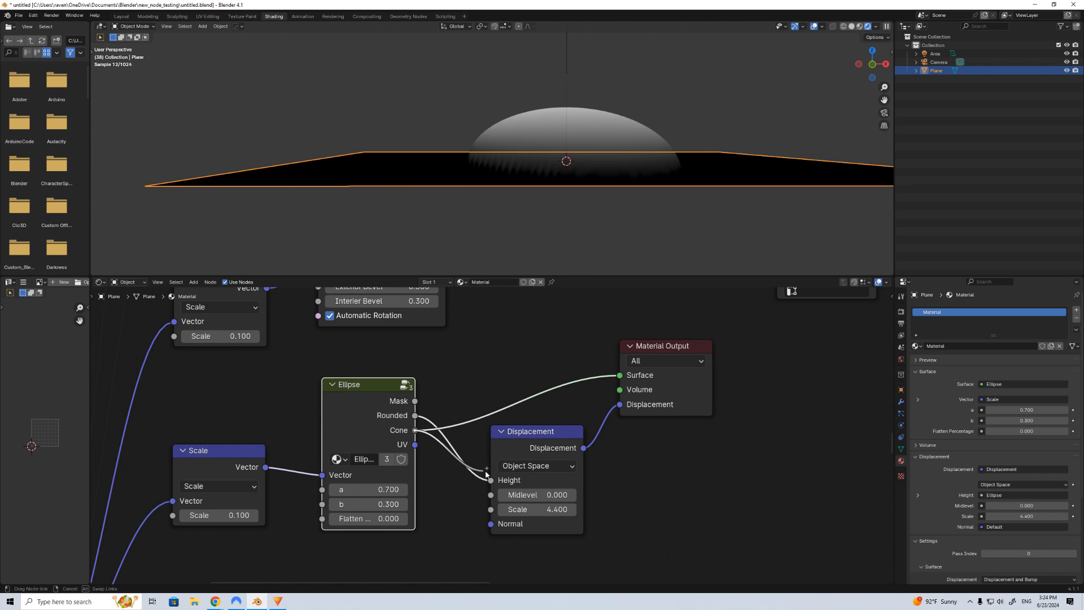
drag(486, 473, 489, 479)
mouse_move(564, 208)
middle_down()
mouse_move(574, 200)
mouse_move(524, 225)
mouse_move(554, 198)
mouse_move(544, 211)
middle_up()
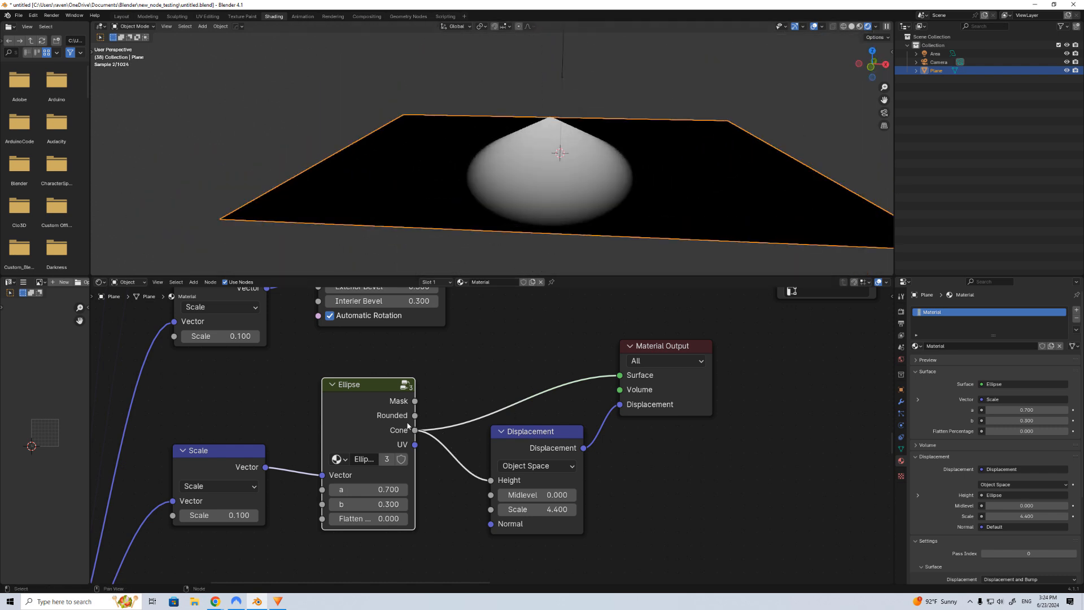
drag(368, 518, 339, 519)
Select the Displacement and Material Output nodes and move them up from the Ellipse to the Pyramid Polygon node.
scroll(555, 144, down, 5)
scroll(615, 395, down, 3)
middle_drag(614, 459, 628, 434)
scroll(537, 379, up, 2)
scroll(535, 375, down, 5)
middle_drag(532, 366, 507, 469)
drag(561, 454, 503, 527)
scroll(503, 526, down, 3)
middle_drag(519, 430, 516, 465)
drag(538, 504, 530, 341)
scroll(480, 331, up, 2)
middle_drag(479, 331, 530, 421)
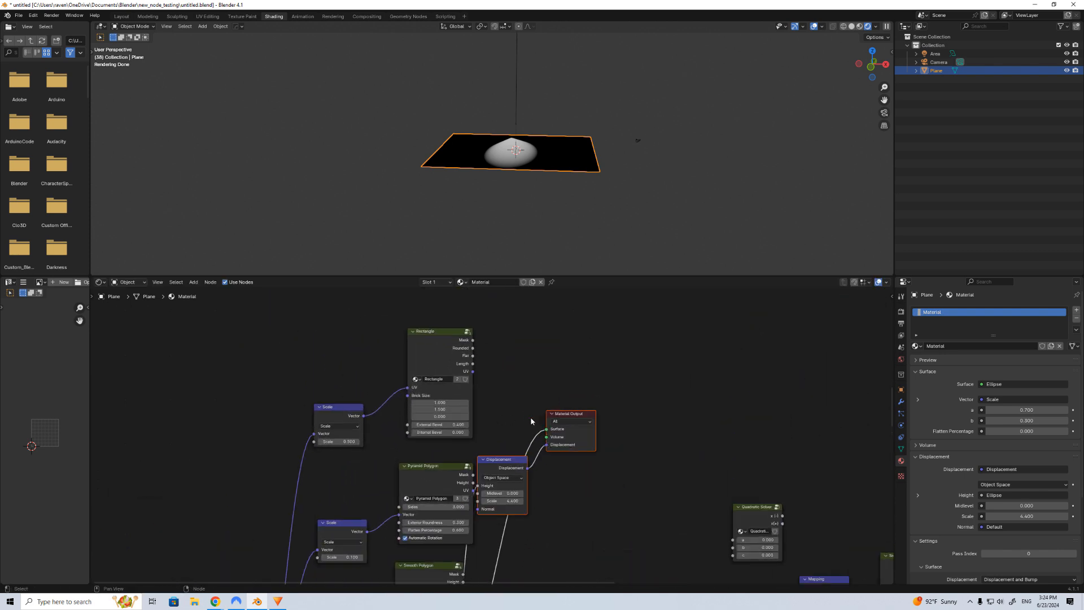
Place the Displacement and Material Output nodes beside the Rectangle node.
click(567, 416)
drag(607, 367, 512, 475)
drag(513, 457, 529, 399)
scroll(511, 373, up, 7)
middle_drag(510, 374, 508, 414)
scroll(522, 418, up, 1)
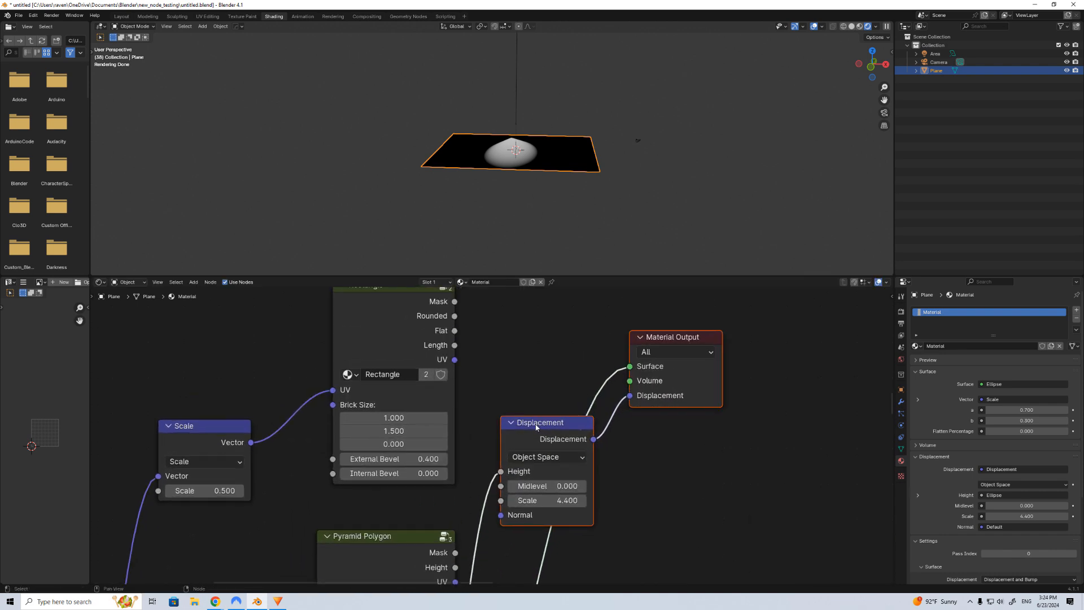
drag(535, 421, 571, 418)
scroll(541, 408, down, 3)
scroll(540, 409, down, 1)
Connect the Rectangle's UV output to the material surface and disconnect the displacement height.
middle_drag(478, 381, 468, 405)
drag(456, 409, 505, 487)
drag(611, 408, 609, 406)
drag(514, 483, 492, 486)
scroll(536, 208, up, 5)
middle_drag(529, 186, 507, 204)
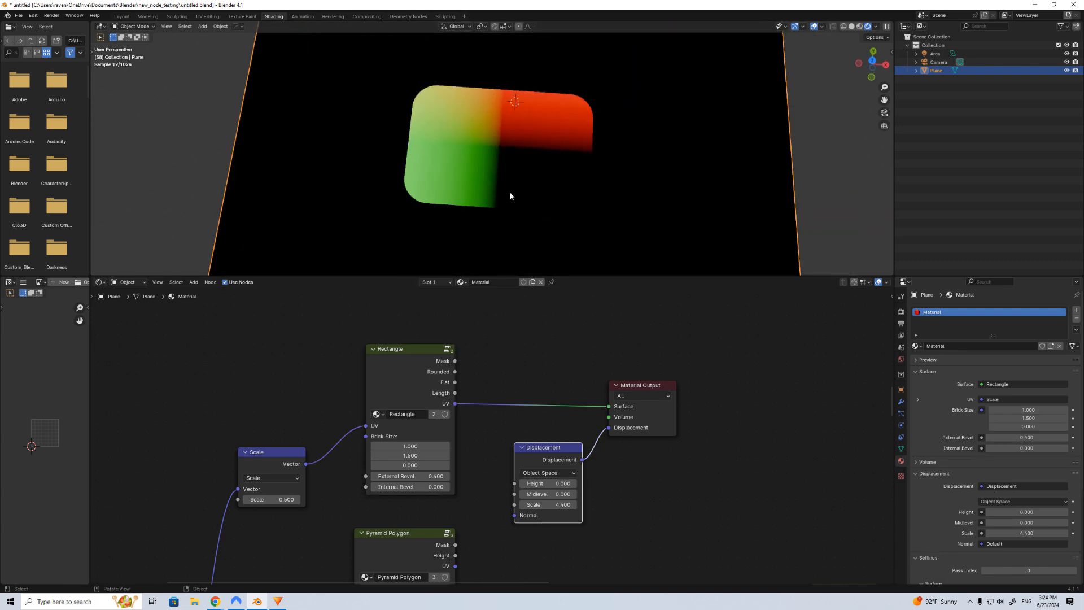
scroll(513, 298, up, 1)
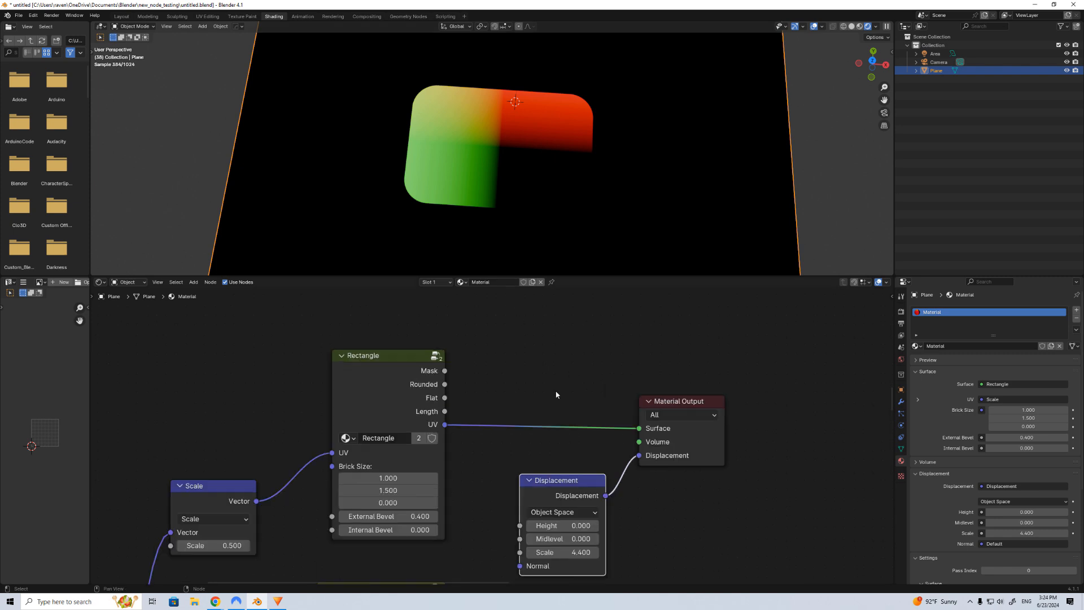
Replace the surface input with the Rectangle's Length output.
drag(445, 412, 638, 428)
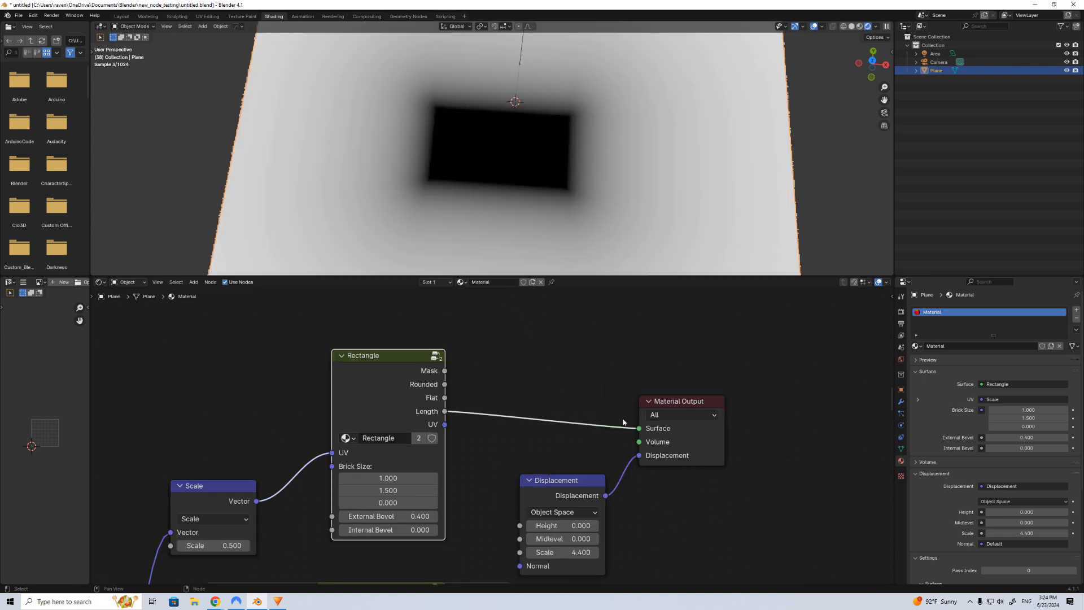
scroll(532, 431, down, 2)
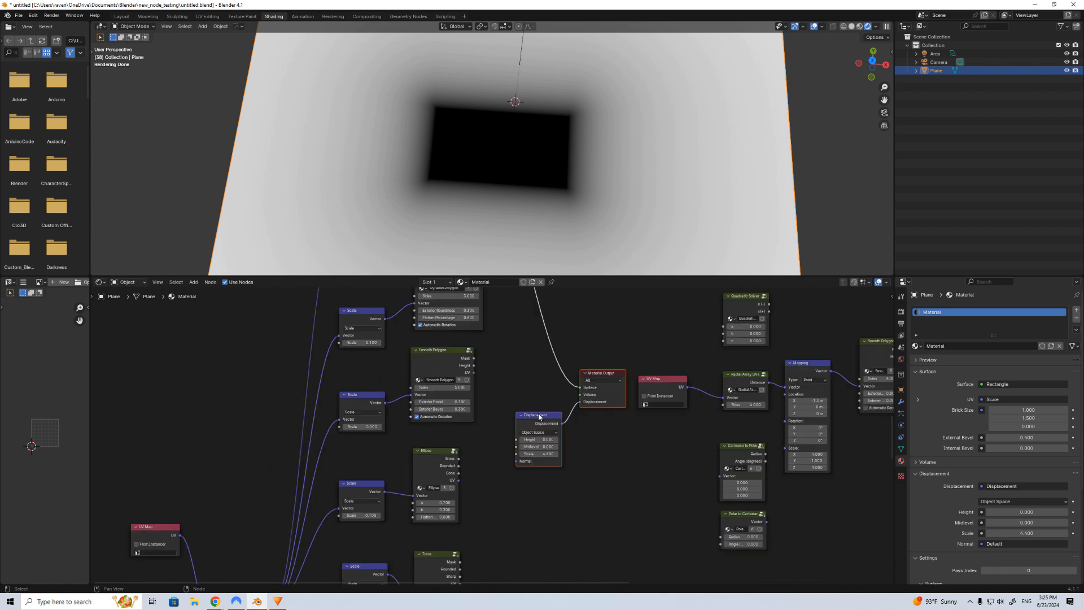
Move the Displacement and Material Output nodes down beside the Torus node.
drag(539, 416, 523, 478)
middle_drag(522, 478, 540, 412)
scroll(547, 414, up, 4)
drag(555, 403, 556, 501)
middle_drag(564, 470, 567, 379)
drag(557, 412, 556, 469)
click(540, 412)
Preview the Torus's Mask and Rounded outputs on the surface, with Rounded also driving the displacement height at a scale of 22.4.
drag(478, 417, 623, 411)
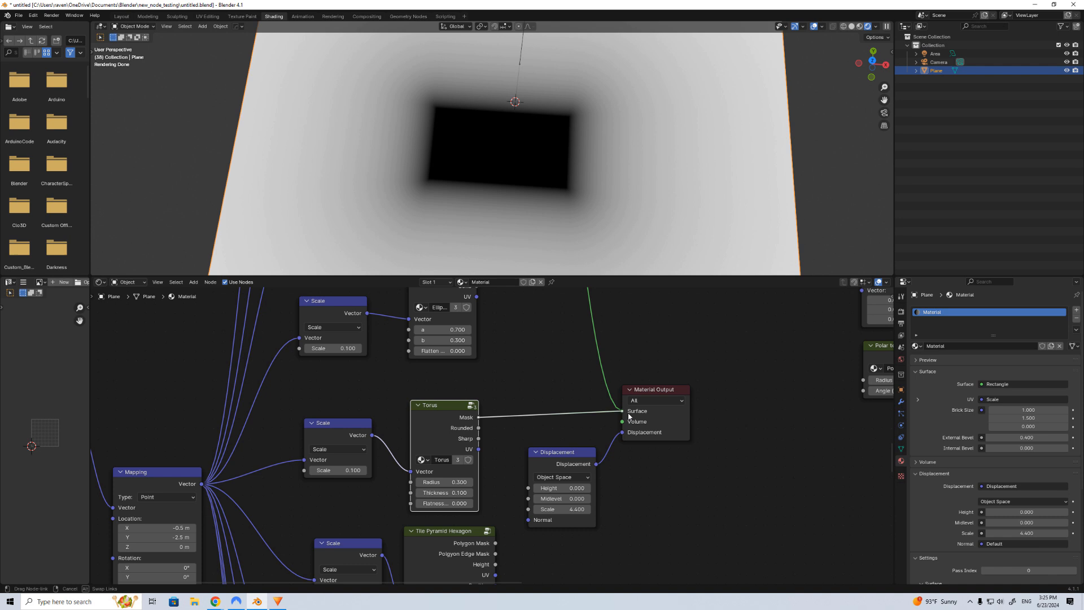
middle_drag(520, 266, 522, 189)
mouse_move(479, 428)
mouse_down()
mouse_move(622, 410)
mouse_move(528, 487)
mouse_up()
middle_drag(532, 247, 532, 215)
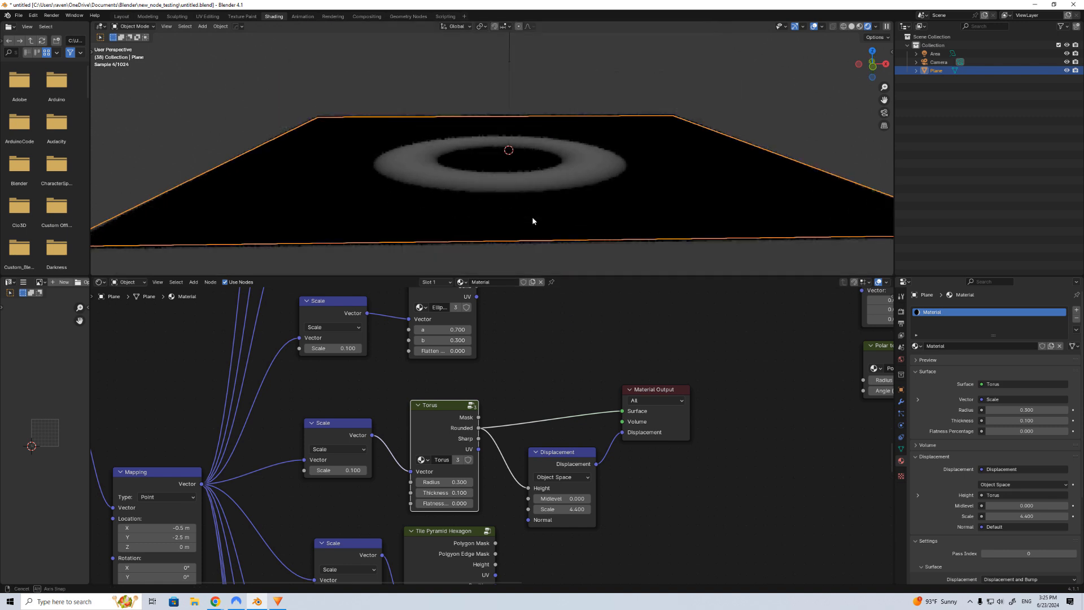
drag(559, 509, 668, 508)
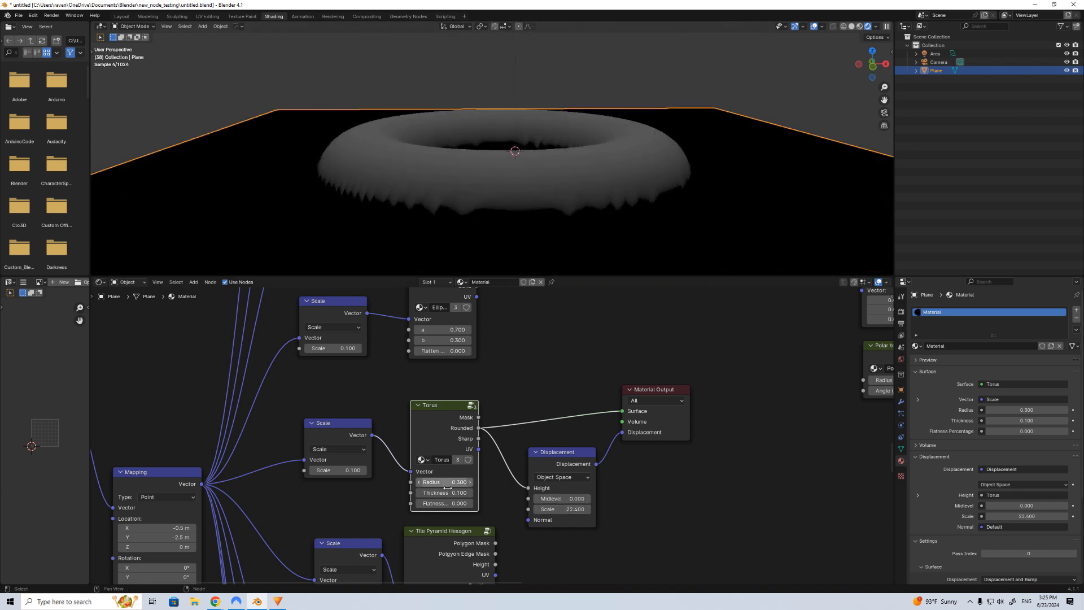
Connect the Torus's Sharp output to both the displacement height and the material surface, and inspect the ring from several angles.
drag(478, 439, 529, 488)
drag(479, 439, 622, 411)
middle_drag(503, 169, 497, 210)
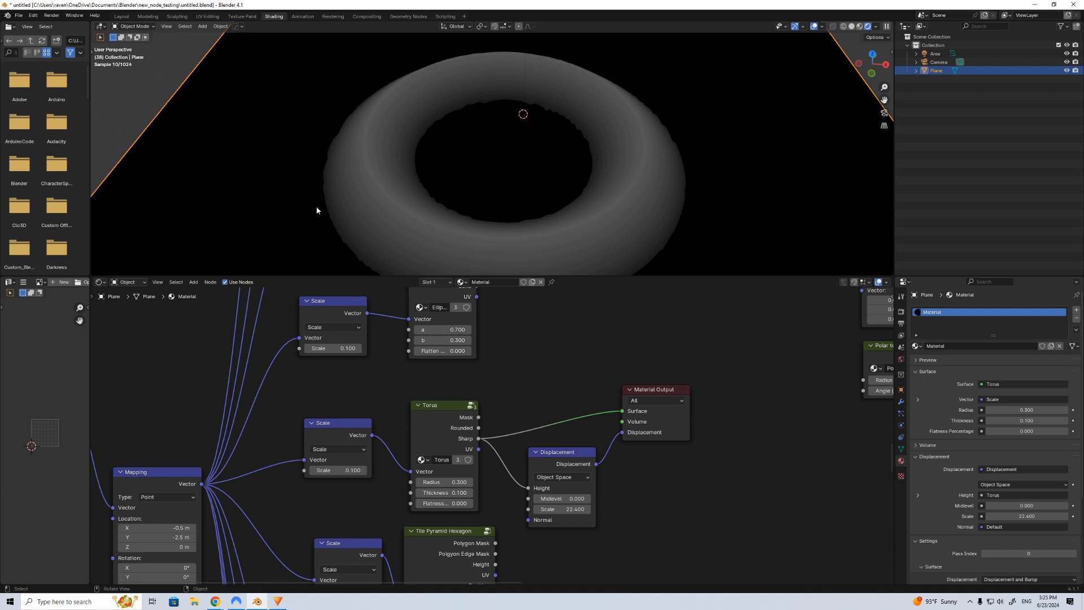
middle_drag(394, 173, 432, 172)
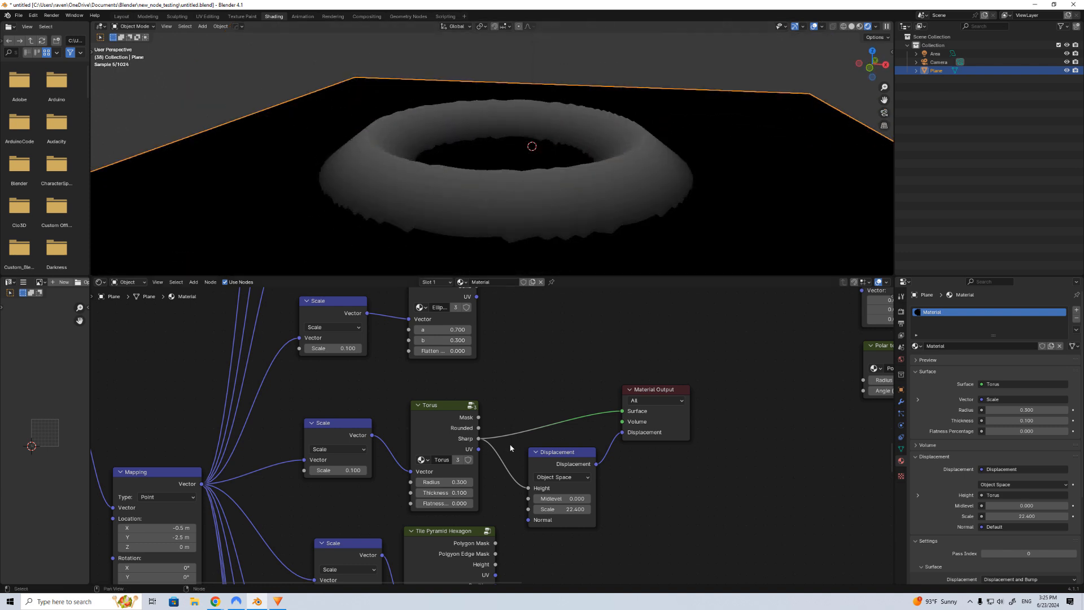
Try a Torus radius of 0.4 and a thickness of 0.3, restoring them to 0.3 and 0.1.
scroll(510, 447, up, 3)
mouse_move(442, 483)
mouse_down()
mouse_move(487, 483)
mouse_move(445, 483)
mouse_up()
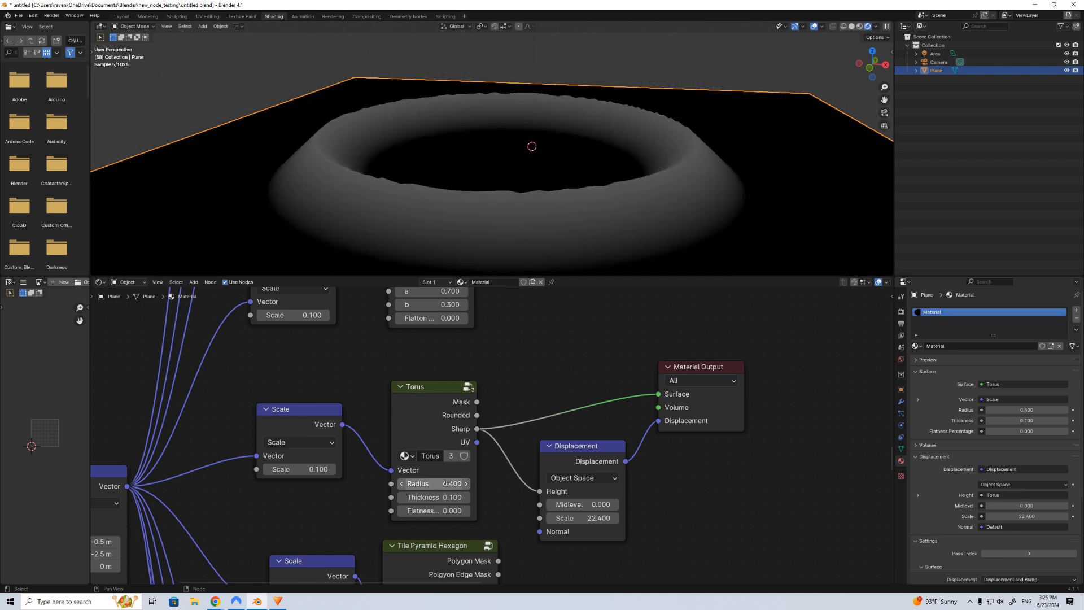
click(402, 484)
click(465, 497)
click(464, 497)
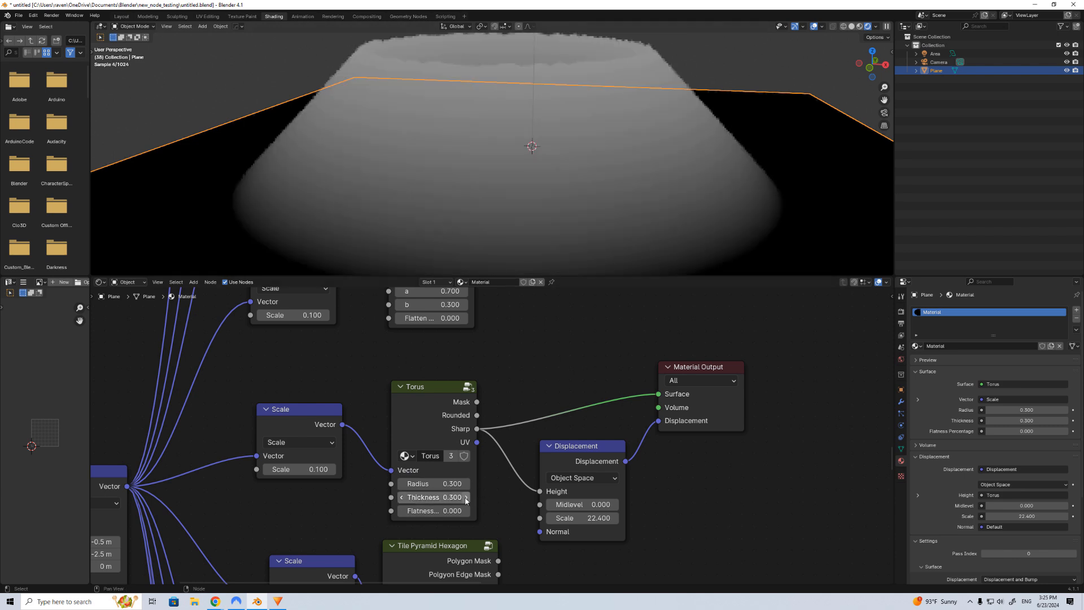
scroll(507, 248, down, 4)
middle_drag(516, 204, 513, 226)
click(402, 497)
click(402, 498)
scroll(476, 449, up, 2)
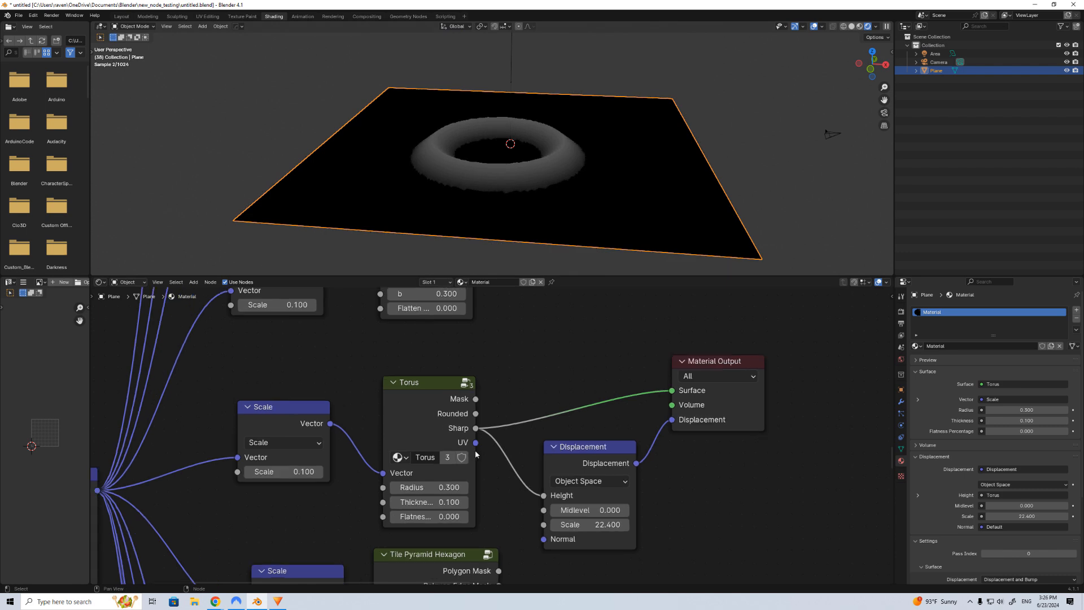
Set the Torus's flatness to 0.1 and move the Displacement and Material Output nodes beside the Tile Pyramid Hexagon node.
mouse_move(418, 530)
ctrl+mouse_down()
mouse_move(524, 530)
mouse_move(401, 530)
mouse_move(519, 530)
mouse_move(418, 531)
ctrl+mouse_up()
scroll(527, 446, down, 4)
scroll(605, 452, down, 2)
drag(640, 392, 526, 460)
drag(568, 379, 487, 462)
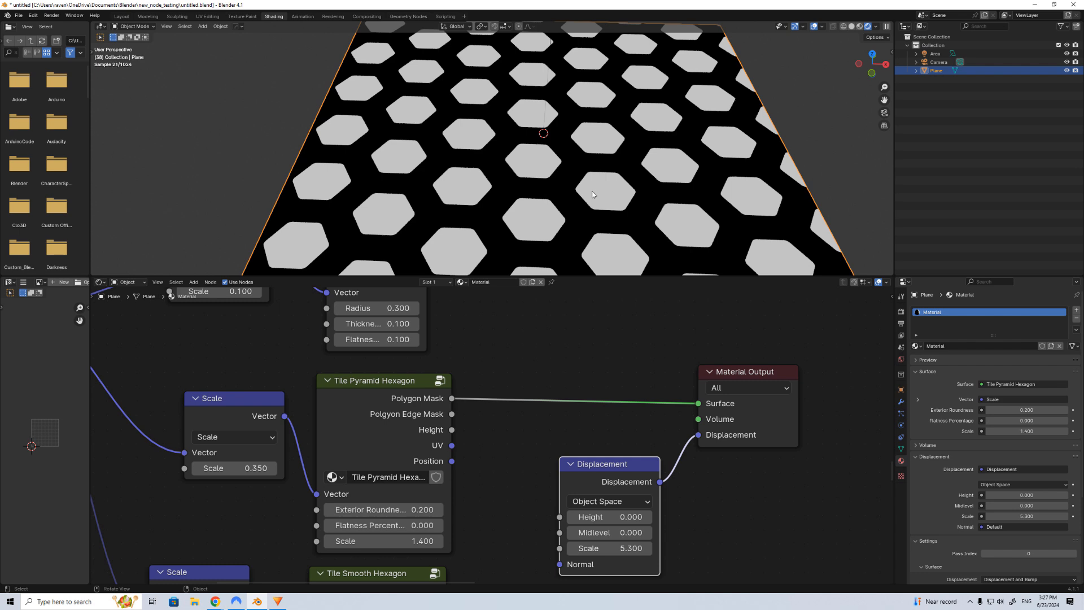
Connect the Tile Pyramid Hexagon's Height output to the surface and displacement height, and set its flatness percentage to 0.7.
scroll(618, 179, up, 3)
middle_drag(628, 188, 615, 229)
scroll(602, 218, down, 3)
drag(452, 430, 559, 516)
scroll(527, 229, up, 2)
middle_drag(490, 243, 502, 231)
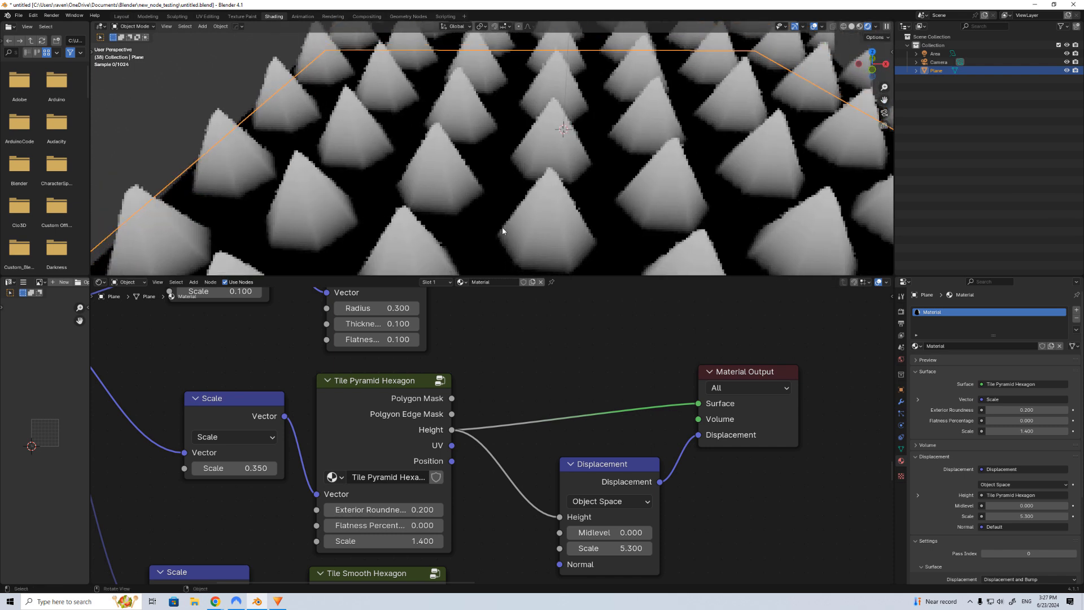
drag(376, 525, 399, 525)
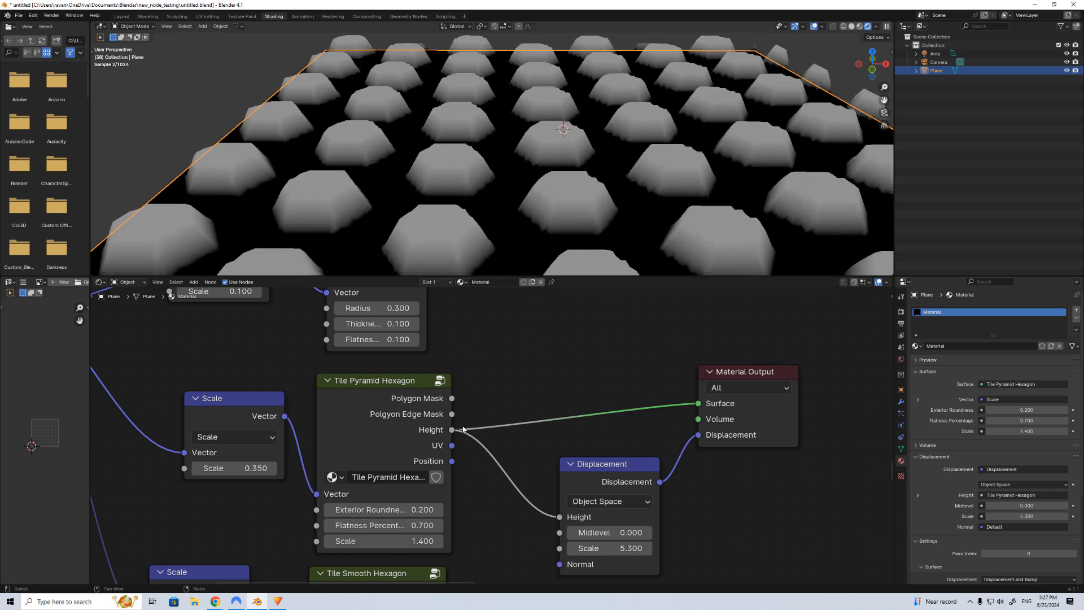
Preview the Tile Pyramid Hexagon's Polygon Edge Mask and UV outputs in turn on the surface, and disconnect the displacement height.
drag(451, 414, 698, 403)
middle_drag(575, 247, 468, 198)
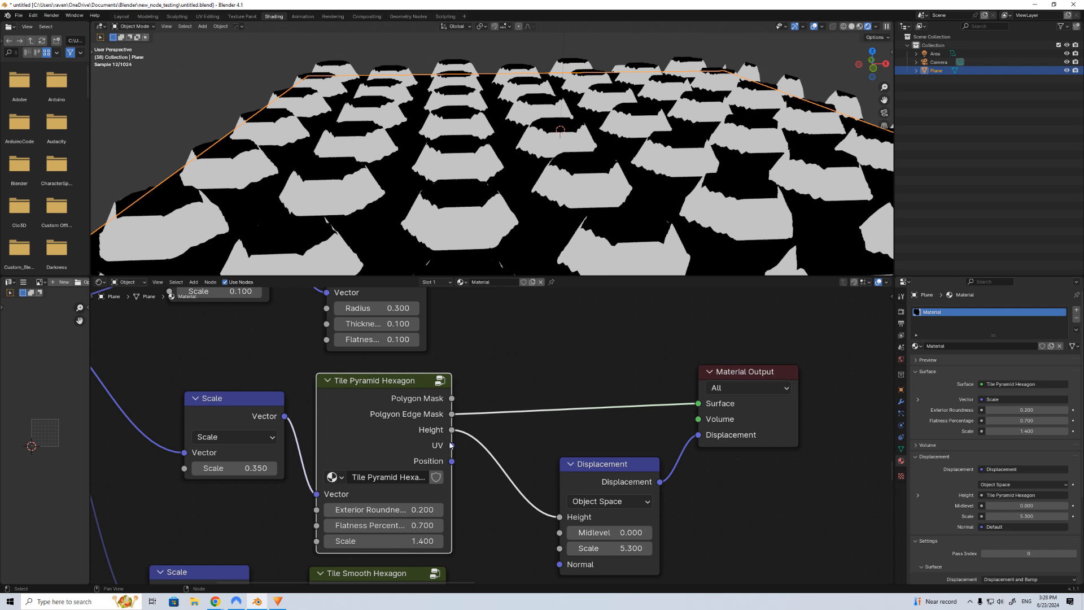
drag(662, 425, 698, 403)
drag(559, 517, 528, 463)
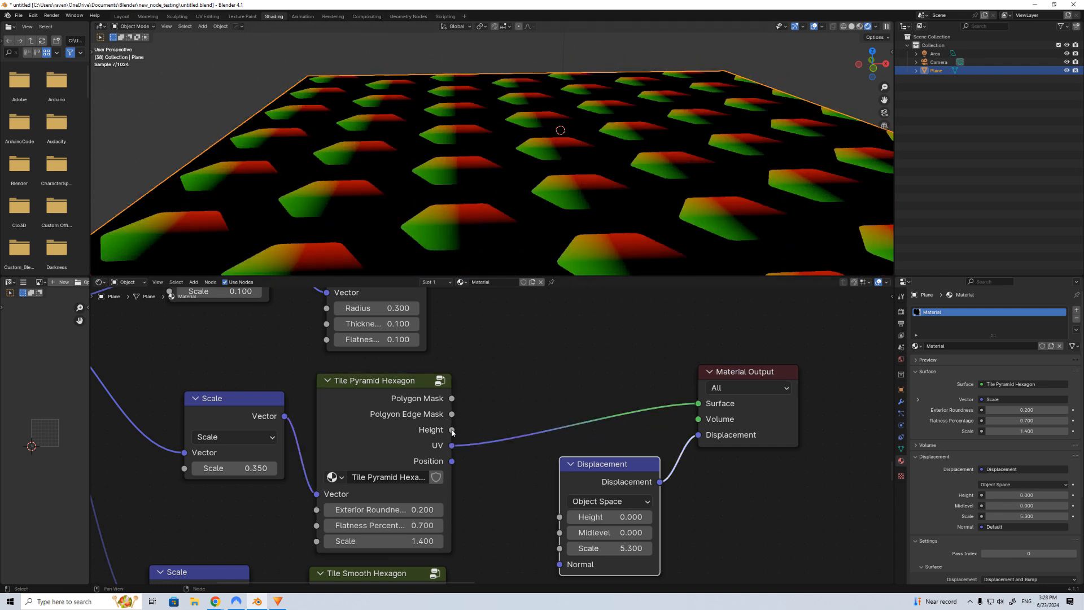
Add a vector Scale node that scales the Tile Pyramid Hexagon's UV by its Polygon Edge Mask, and connect it to the surface.
drag(733, 480, 622, 426)
drag(641, 462, 717, 478)
scroll(587, 438, down, 3)
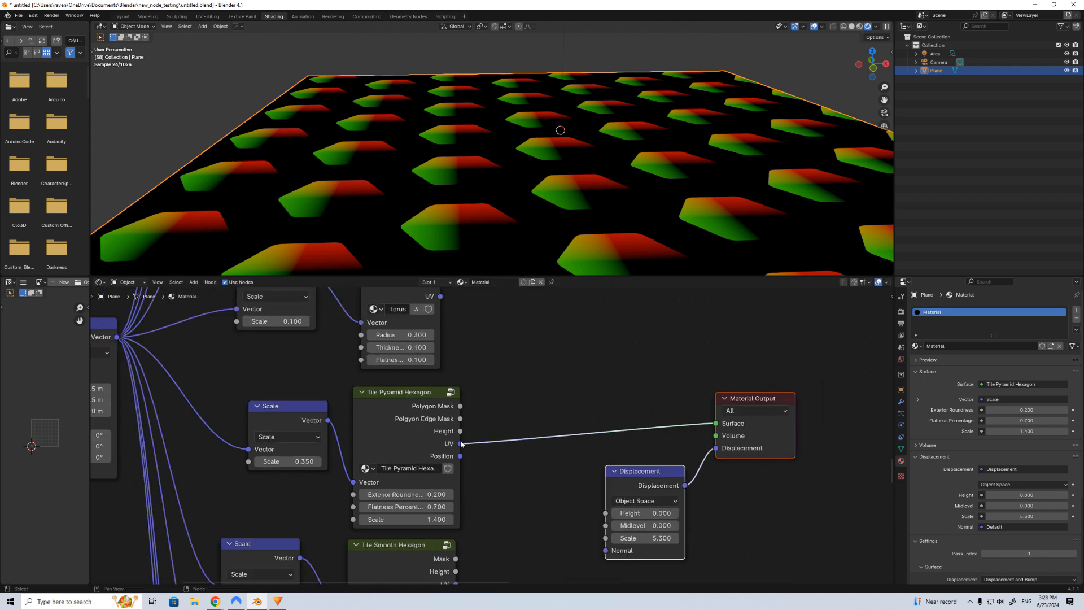
drag(460, 444, 553, 391)
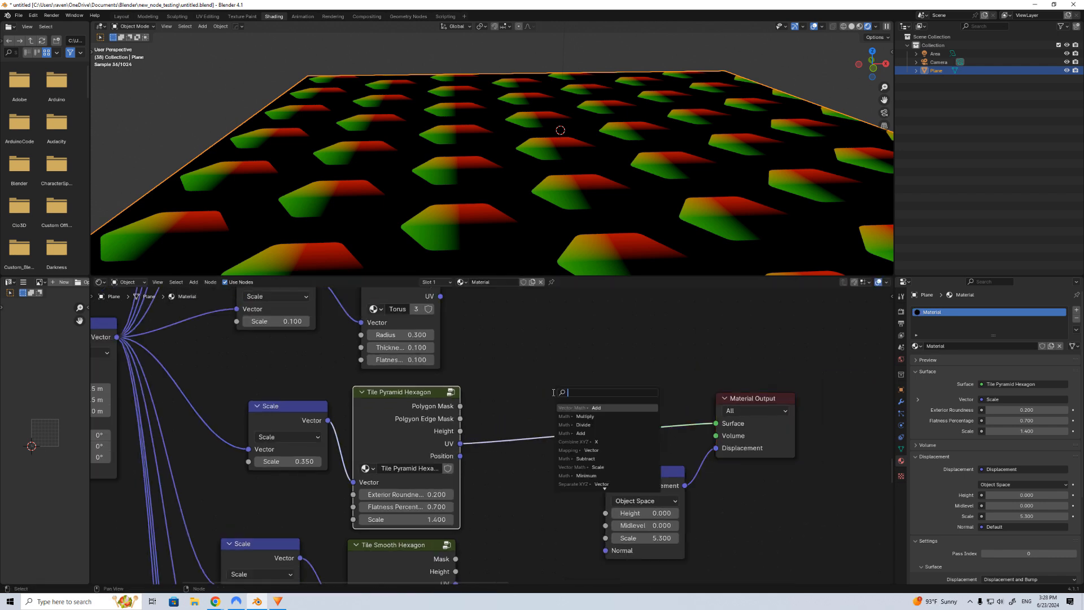
click(597, 467)
scroll(492, 435, up, 2)
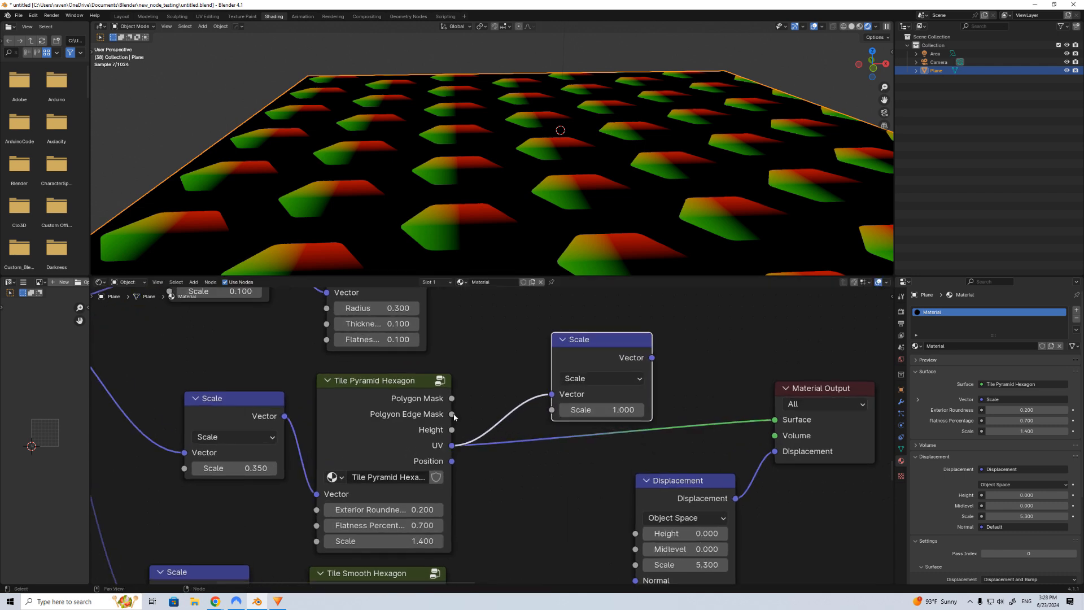
drag(452, 414, 552, 410)
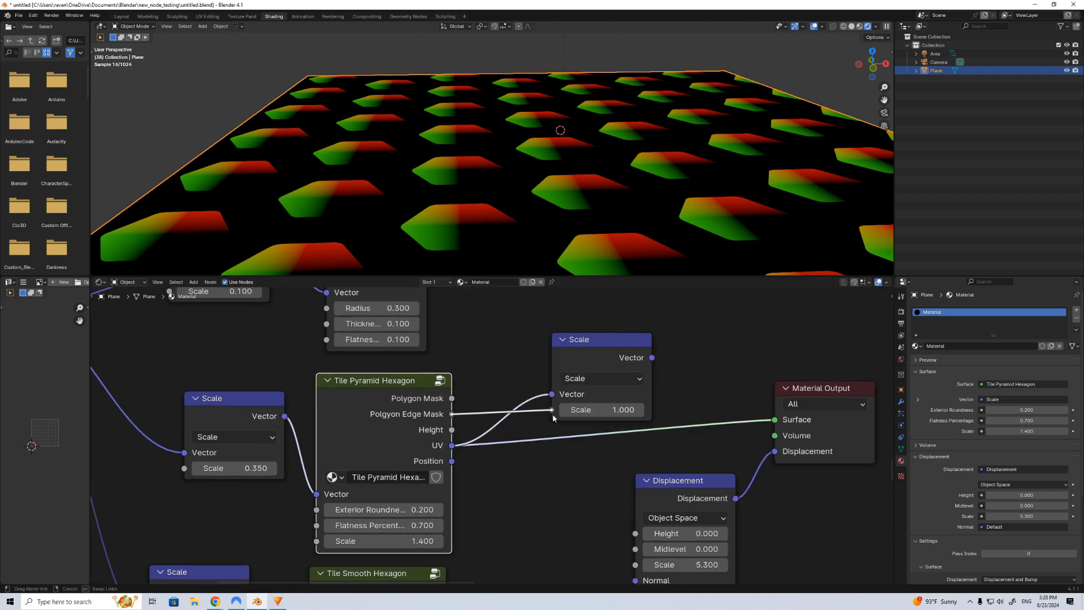
drag(652, 358, 773, 420)
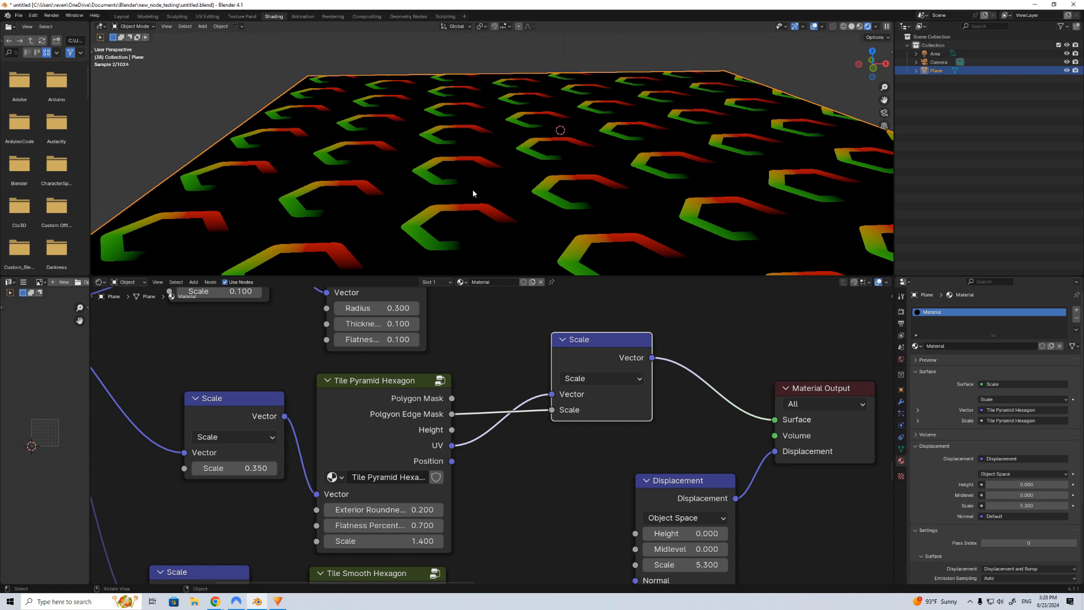
Connect the Tile Pyramid Hexagon's Position output to the surface and its Polygon Edge Mask output to the displacement height.
scroll(472, 194, down, 2)
middle_drag(526, 236, 546, 227)
drag(451, 414, 635, 533)
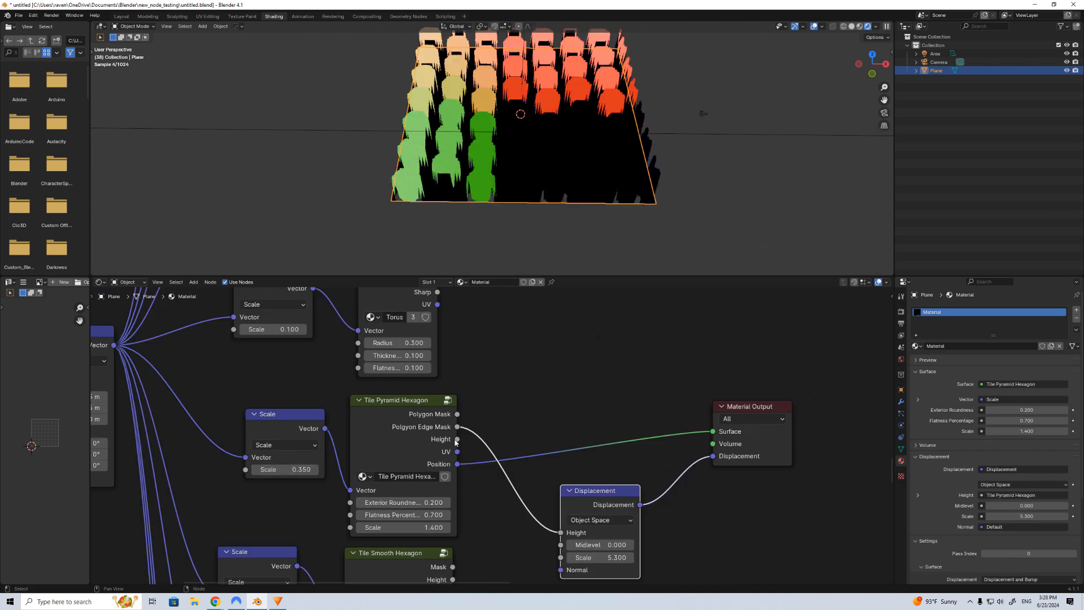
middle_drag(538, 247, 598, 203)
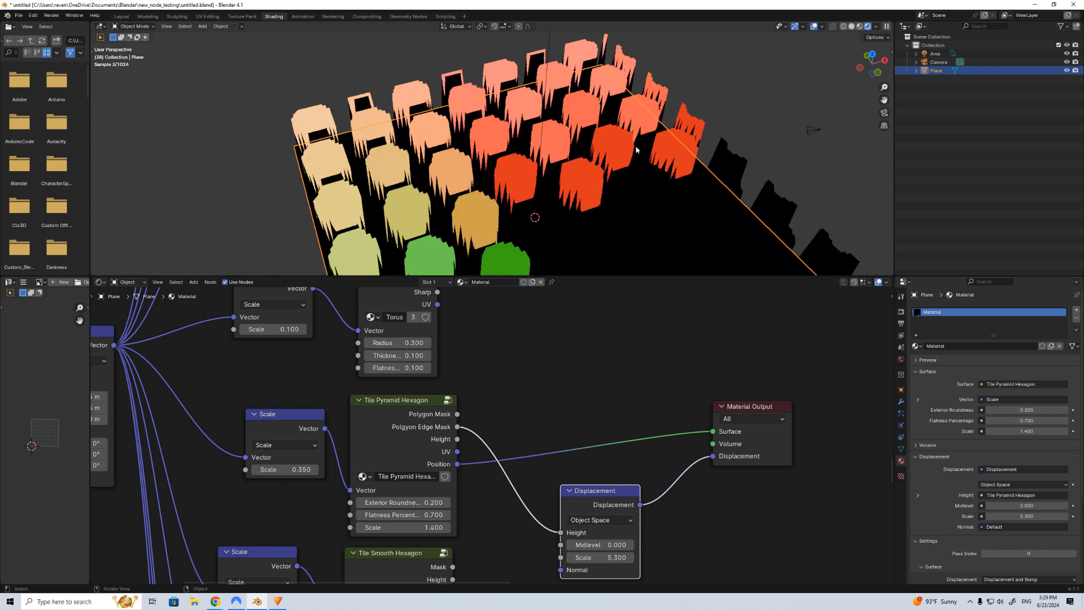
scroll(455, 185, down, 3)
middle_drag(455, 185, 583, 254)
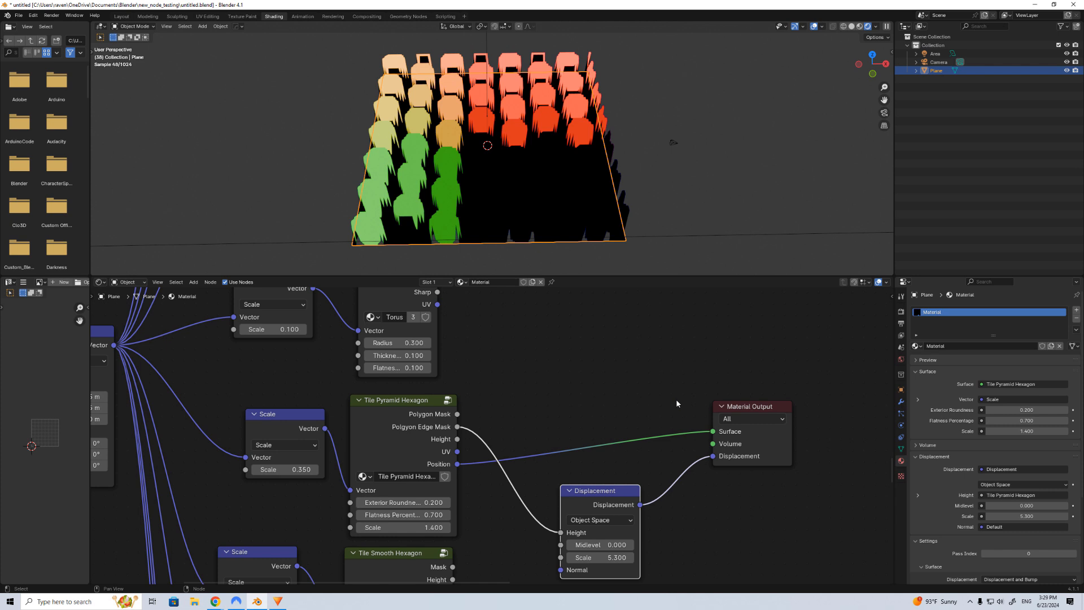
Move the Displacement and Material Output nodes down beside the Tile Smooth Hexagon node.
scroll(665, 448, down, 3)
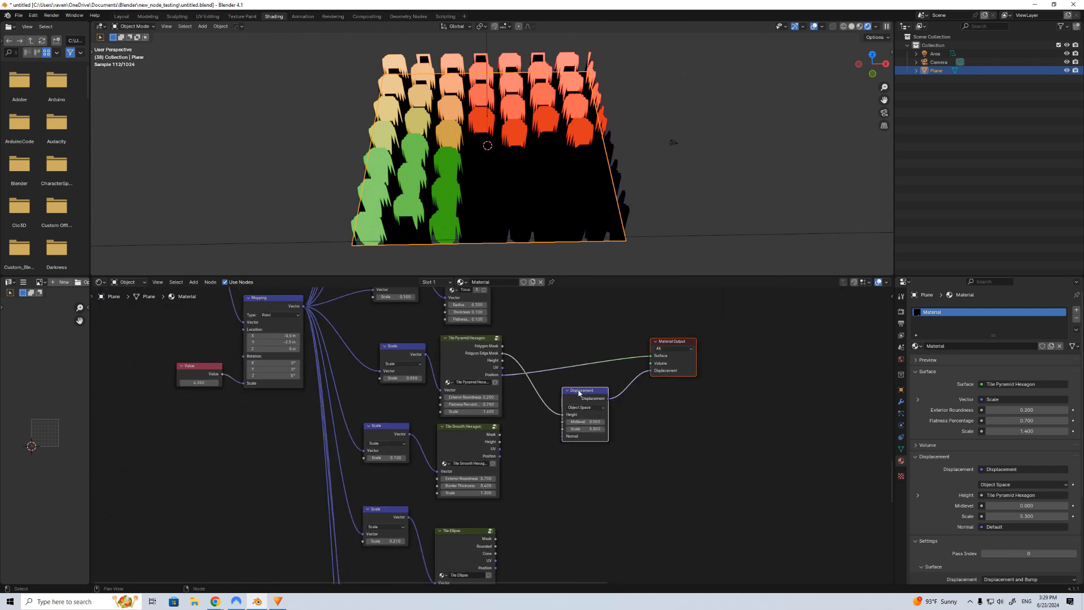
drag(578, 393, 570, 482)
scroll(564, 485, up, 3)
Connect the Tile Smooth Hexagon's Mask output to the surface and disconnect the displacement height.
drag(473, 379, 507, 386)
drag(715, 398, 714, 398)
drag(563, 499, 522, 458)
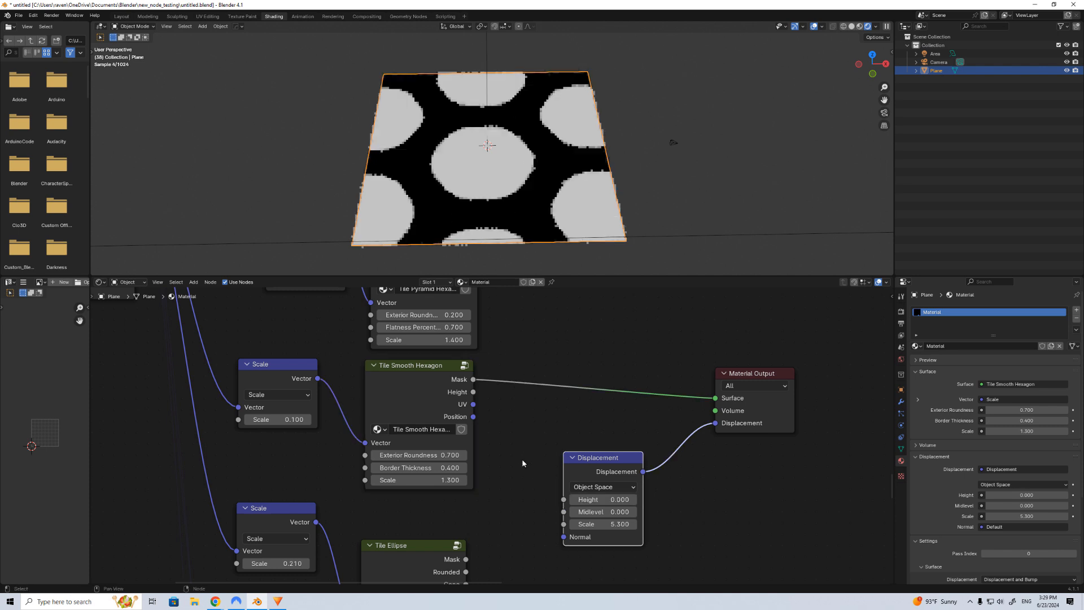
mouse_move(435, 455)
mouse_down()
mouse_move(395, 455)
mouse_move(435, 455)
mouse_up()
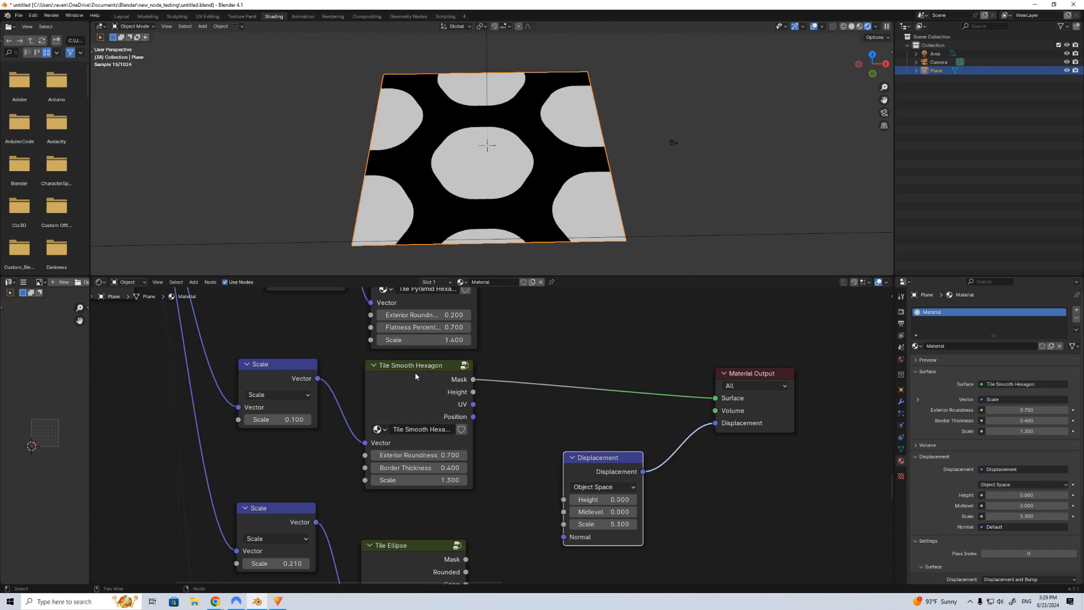
Connect the Tile Smooth Hexagon's Height output to the surface and displacement height, and set the node's scale to 1.6.
drag(474, 392, 715, 398)
drag(473, 392, 564, 500)
mouse_move(505, 176)
middle_down()
mouse_move(506, 157)
mouse_move(506, 189)
middle_up()
scroll(506, 189, up, 1)
drag(424, 468, 446, 479)
scroll(568, 439, down, 2)
scroll(567, 439, up, 2)
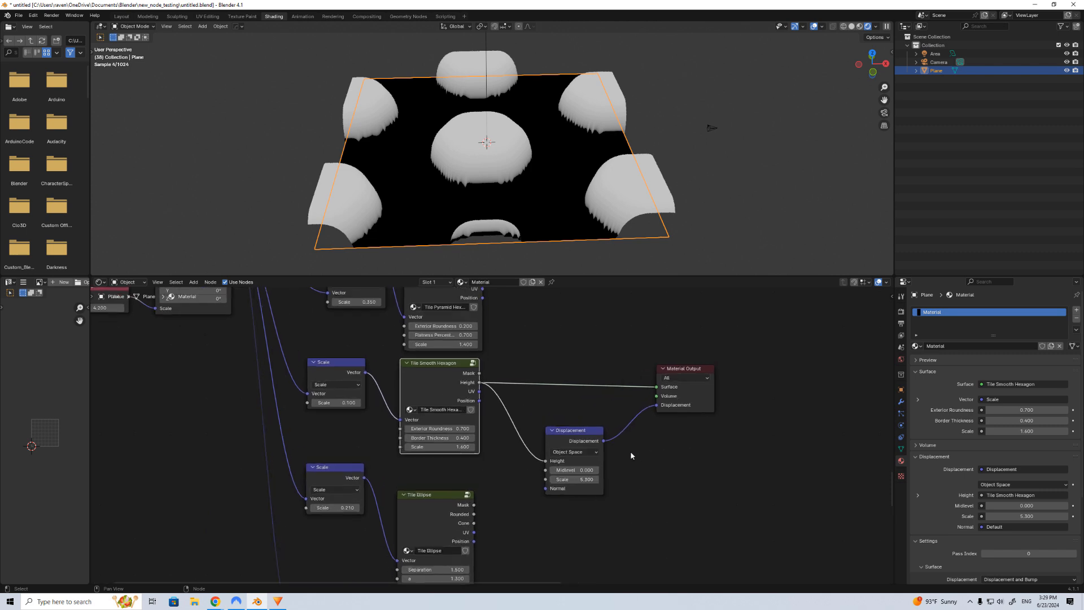
Preview the Tile Smooth Hexagon's UV and Position outputs in turn on the displaced surface.
drag(664, 388, 680, 380)
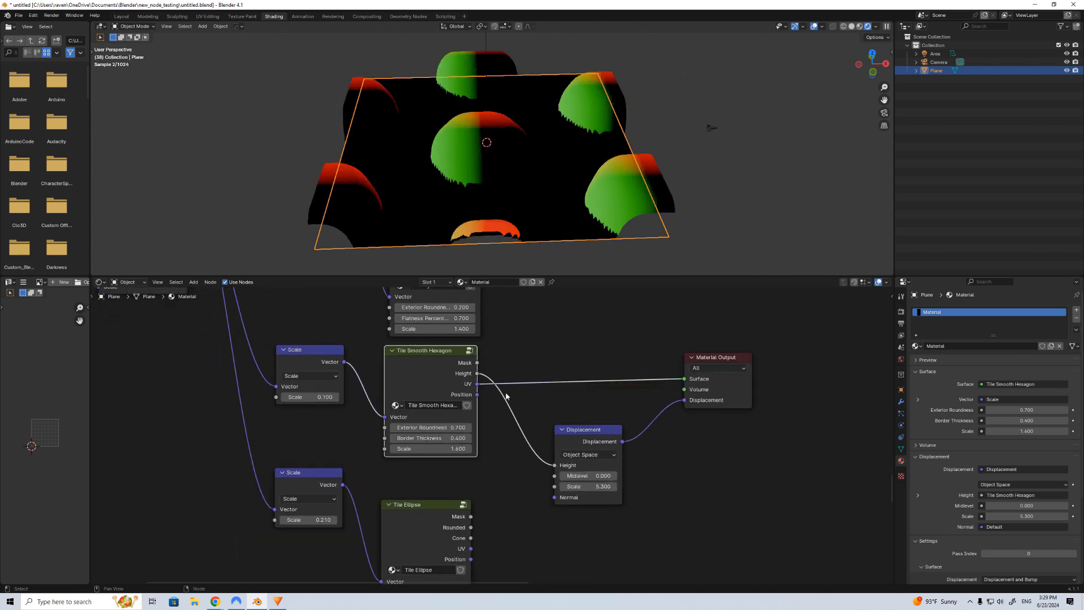
drag(529, 407, 677, 402)
drag(517, 419, 476, 397)
drag(684, 382, 685, 379)
Place the Displacement and Material Output nodes beside the Tile Ellipse node and connect its Mask output to the surface.
scroll(552, 354, down, 2)
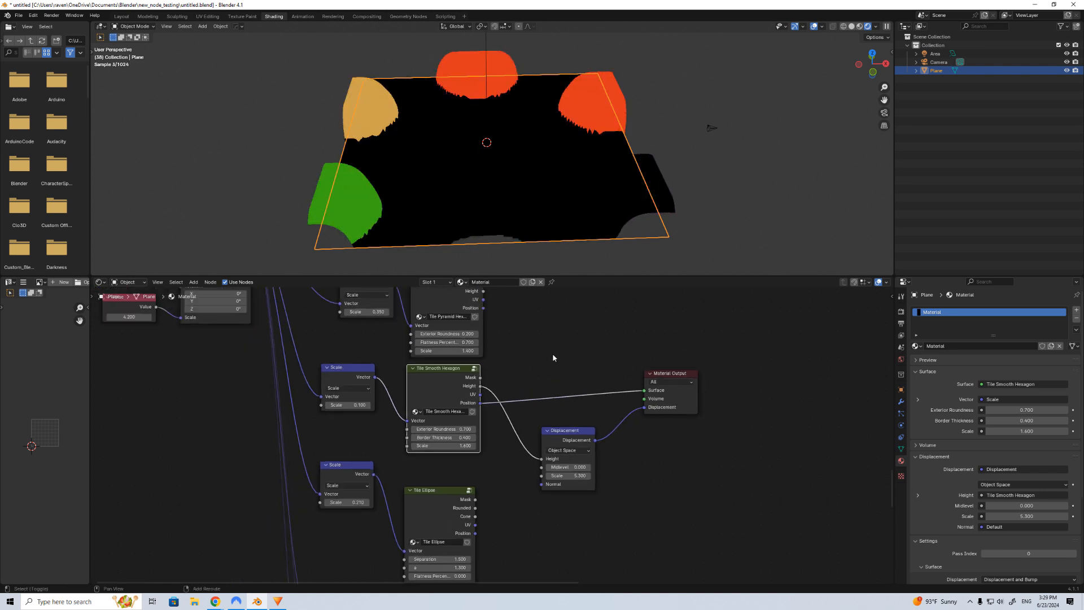
scroll(525, 459, up, 3)
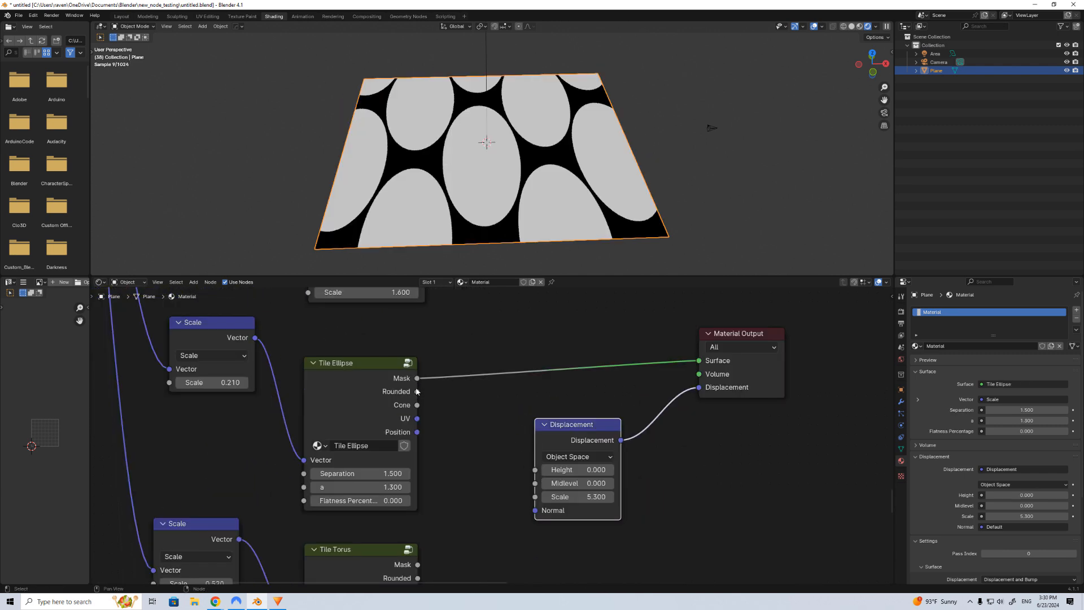
drag(417, 391, 648, 372)
drag(557, 396, 492, 415)
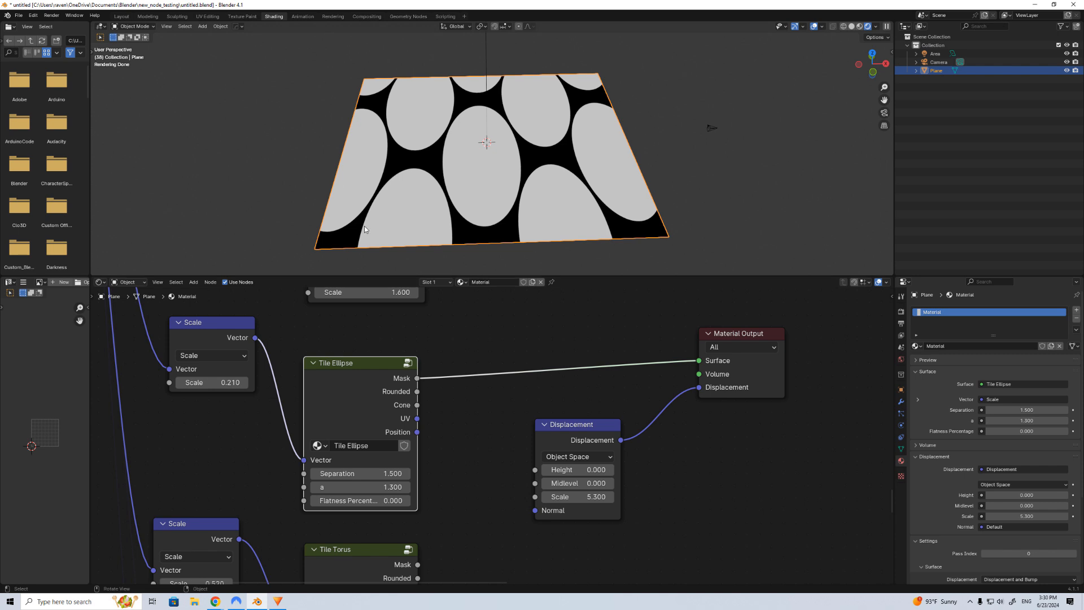
Set the Tile Ellipse's separation to 1.9, its a value to 1.5 and its flatness percentage to 0.2.
middle_drag(424, 437, 453, 436)
scroll(483, 243, down, 1)
drag(395, 472, 405, 494)
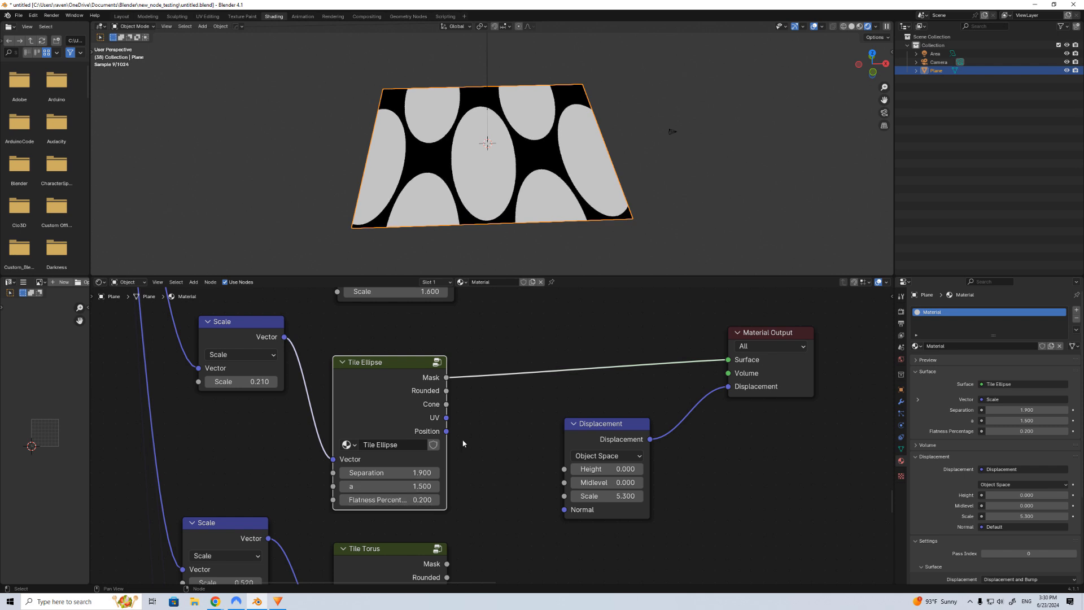
Connect the Tile Ellipse's Rounded output to the surface and displacement height, and raise its flatness percentage to 0.5.
drag(487, 389, 728, 359)
drag(447, 390, 565, 468)
mouse_move(389, 500)
mouse_down()
mouse_move(418, 499)
mouse_move(408, 500)
mouse_up()
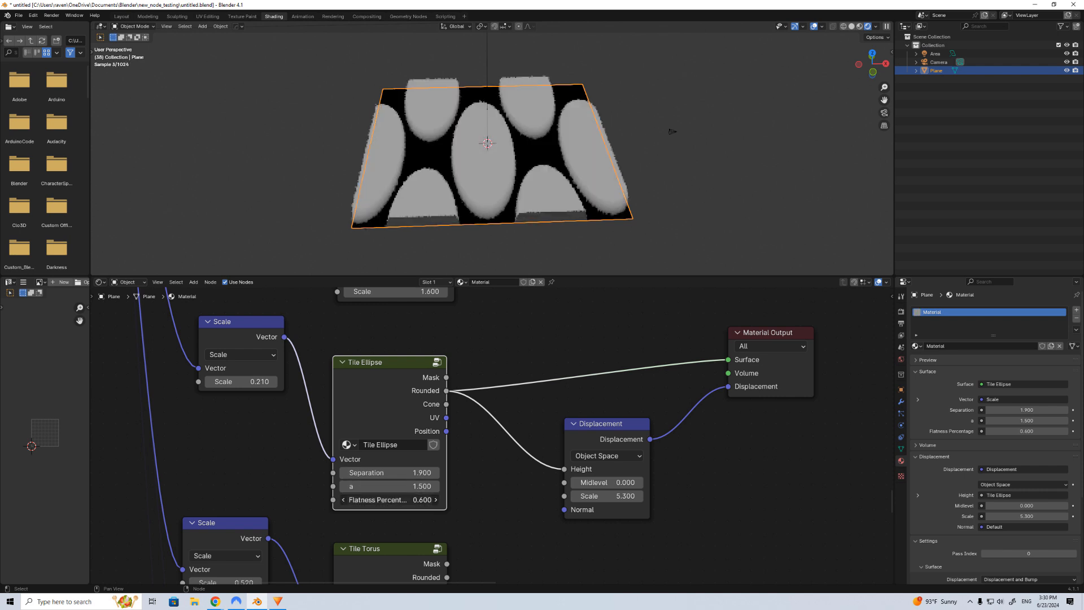
middle_drag(472, 235, 485, 198)
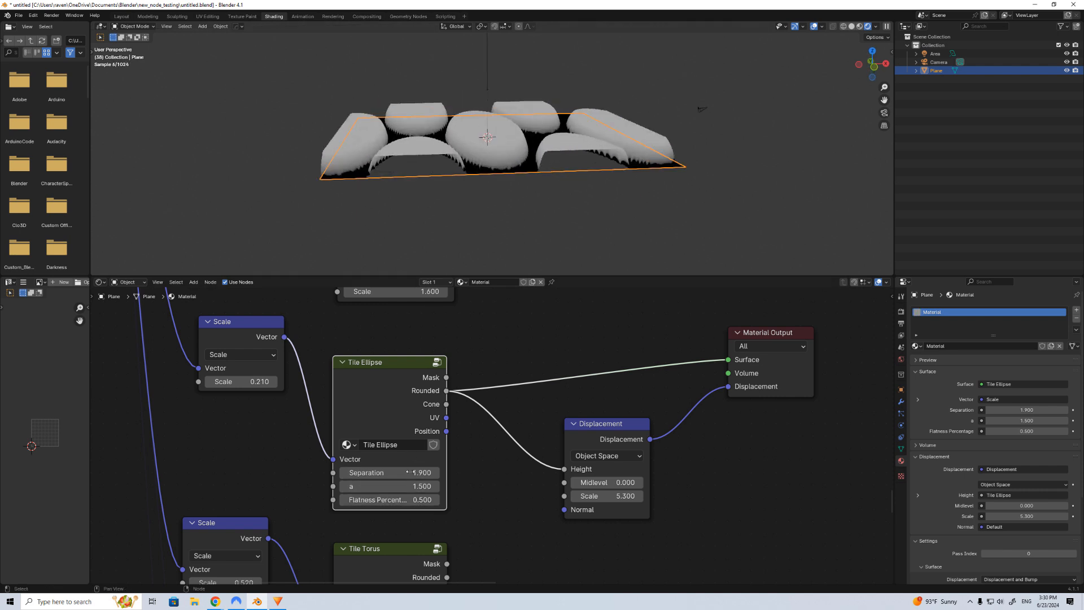
Reset the Tile Ellipse's flatness percentage to 0 and connect its Cone output to the surface and displacement height.
drag(412, 499, 378, 499)
drag(446, 404, 728, 359)
drag(446, 404, 564, 468)
scroll(506, 215, up, 5)
scroll(507, 210, down, 3)
Preview the Tile Ellipse's UV and Position outputs in turn on the cone-displaced surface.
drag(446, 417, 723, 364)
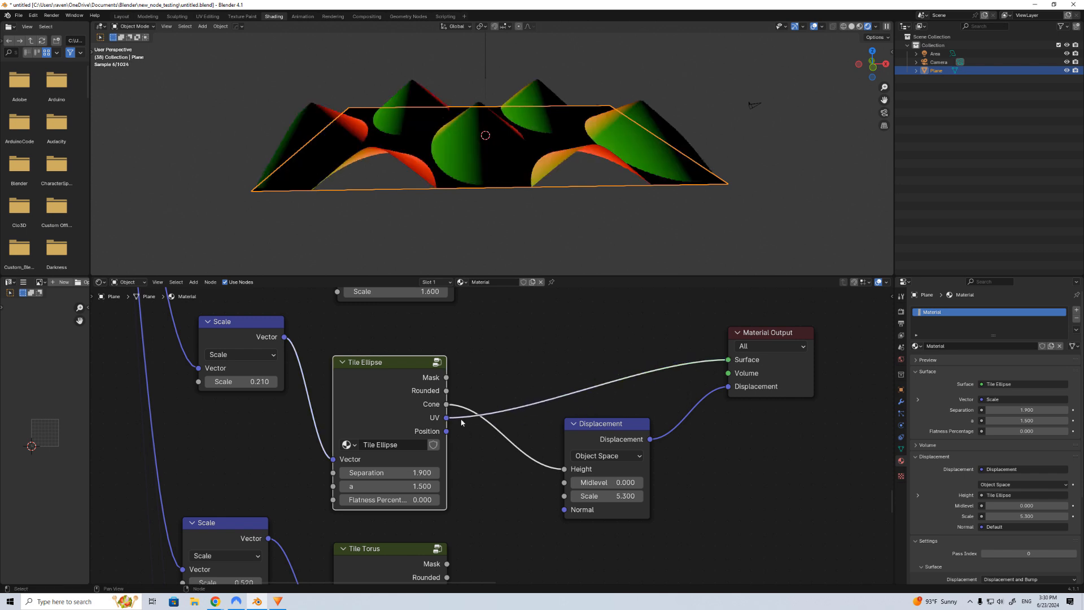
drag(446, 431, 728, 359)
scroll(679, 375, down, 2)
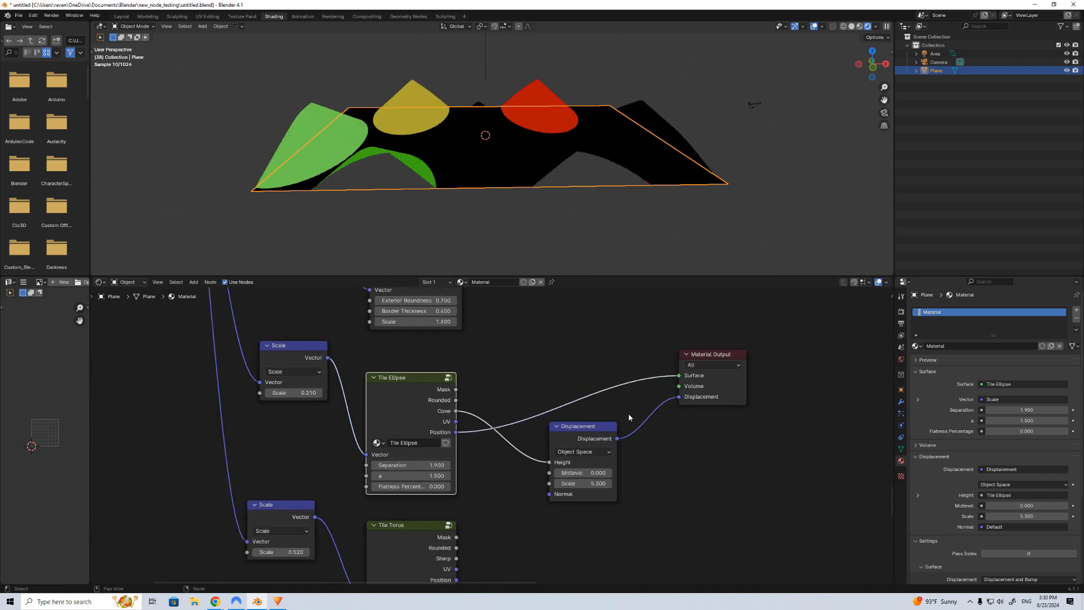
middle_drag(505, 245, 506, 271)
Move the Displacement and Material Output nodes beside the Tile Torus node and connect its Mask output to the surface.
scroll(592, 405, down, 3)
drag(686, 377, 552, 508)
middle_drag(564, 450, 573, 352)
scroll(574, 356, up, 5)
drag(584, 381, 573, 445)
drag(468, 390, 680, 380)
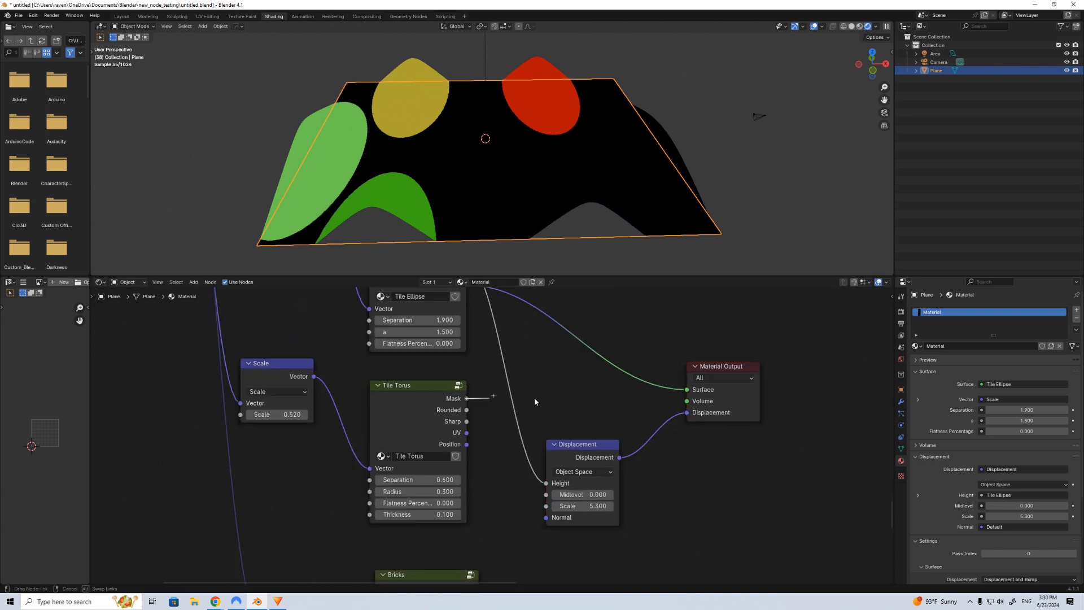
Connect the Tile Torus's Mask output to the surface and its Rounded output to the displacement height.
drag(534, 401, 687, 389)
mouse_move(535, 483)
mouse_down()
mouse_move(492, 417)
mouse_move(546, 483)
mouse_up()
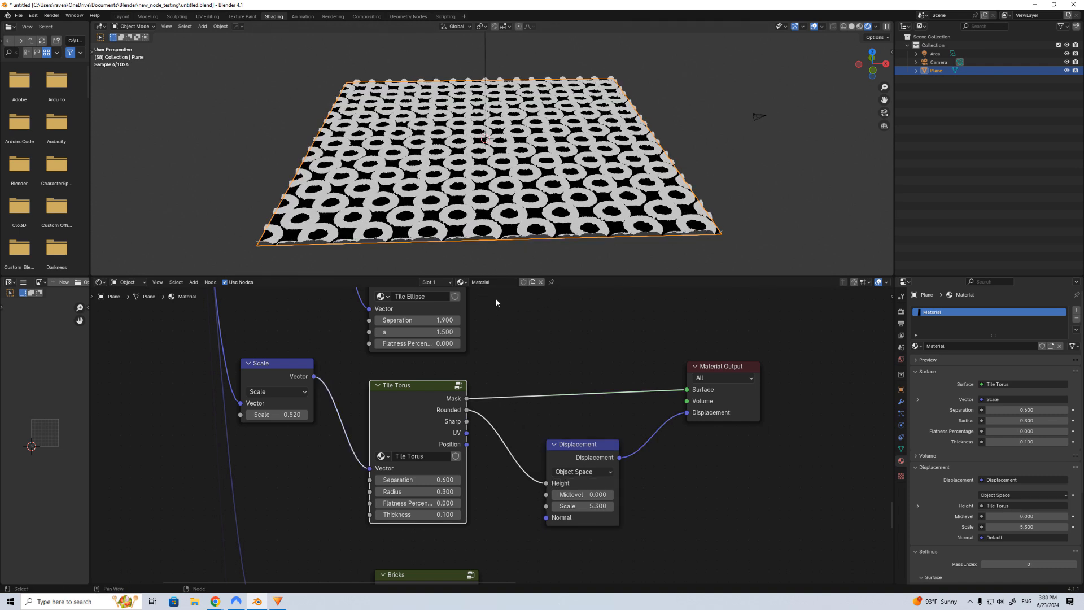
drag(687, 389, 540, 406)
drag(467, 398, 686, 389)
scroll(500, 181, up, 3)
middle_drag(500, 180, 502, 167)
Connect the Tile Torus's Sharp output to the surface and displacement height, and preview its Position output on the surface.
drag(466, 421, 525, 419)
drag(687, 388, 686, 389)
drag(467, 421, 685, 394)
drag(466, 444, 709, 397)
scroll(574, 208, down, 3)
middle_drag(573, 208, 574, 241)
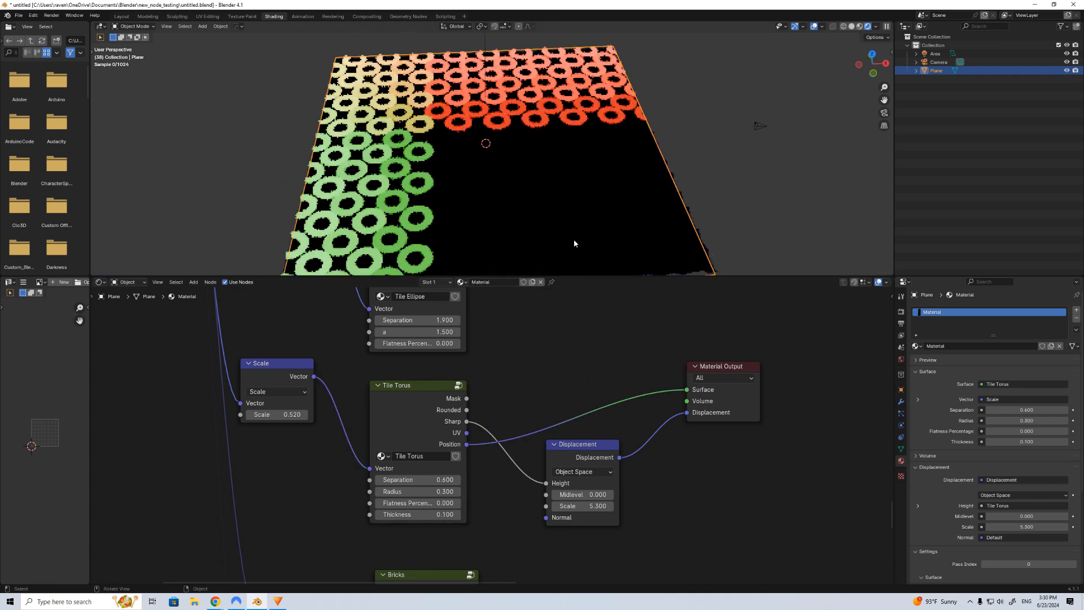
scroll(574, 241, up, 1)
Move the Displacement and Material Output nodes beside the Bricks node and connect its Mask output to the surface.
scroll(642, 378, down, 5)
middle_drag(643, 378, 645, 322)
drag(665, 455, 567, 343)
drag(553, 393, 558, 477)
middle_drag(554, 401, 565, 331)
scroll(566, 333, up, 4)
drag(591, 385, 591, 480)
middle_drag(584, 404, 530, 406)
scroll(557, 384, down, 7)
scroll(563, 336, up, 6)
drag(474, 374, 655, 391)
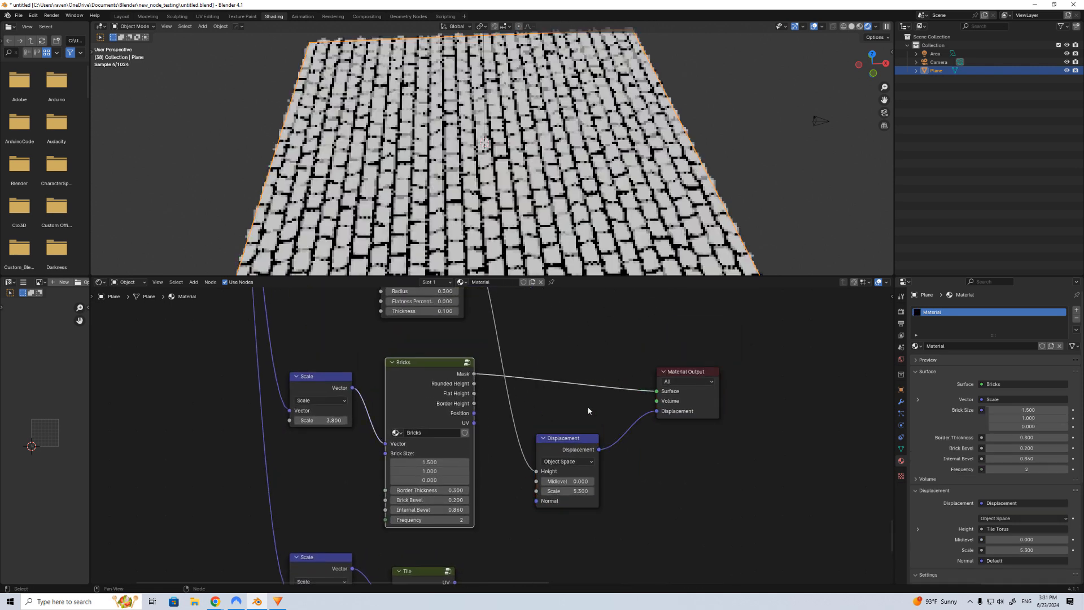
Connect the Bricks node's Rounded Height output to the surface and displacement height, with a displacement scale of 4.5.
drag(536, 471, 506, 435)
drag(474, 384, 520, 457)
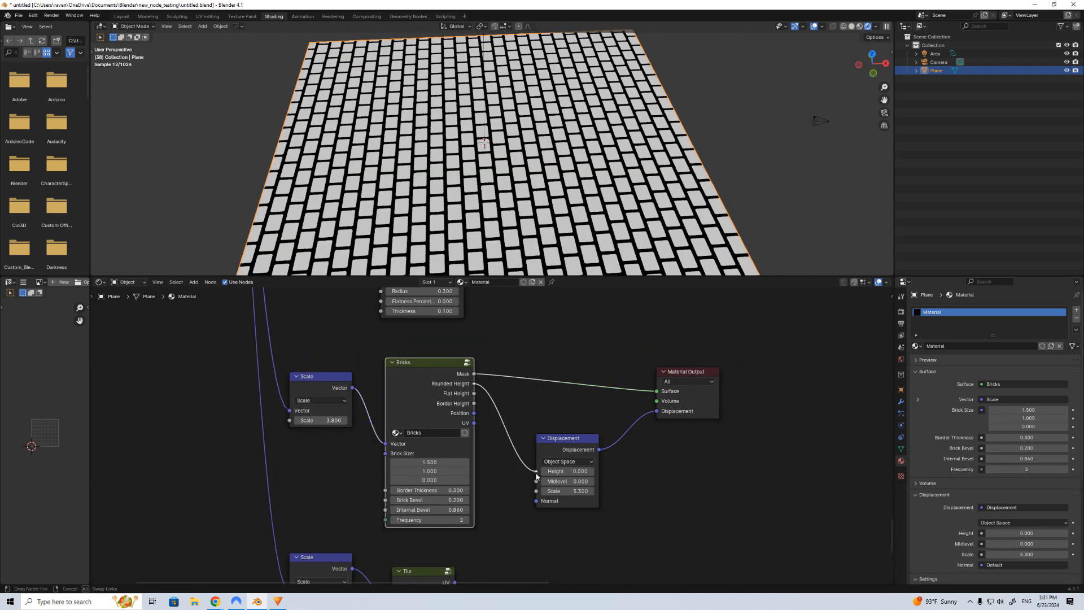
scroll(510, 251, up, 6)
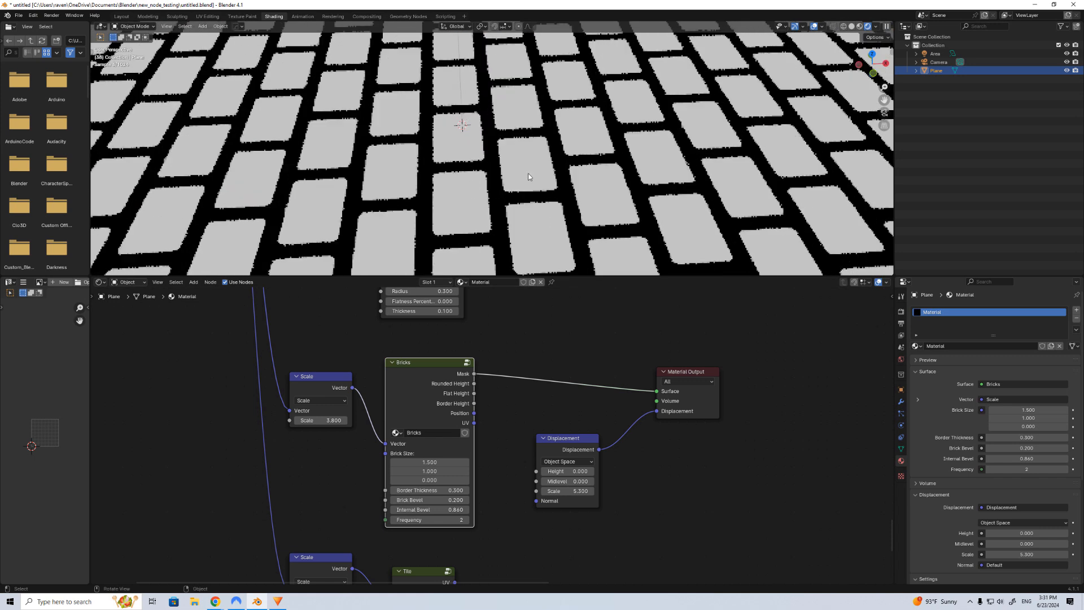
scroll(507, 401, up, 1)
drag(686, 387, 684, 384)
drag(471, 375, 546, 500)
scroll(513, 219, down, 5)
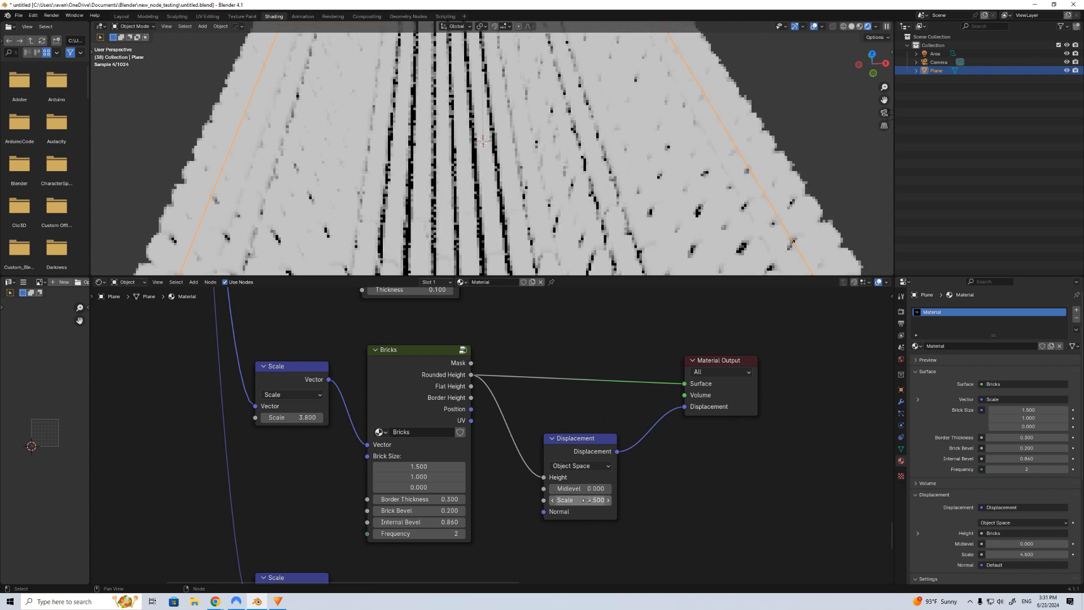
Set the Bricks node's vector scale to 0.6 and connect its Flat Height output to the surface and displacement height.
drag(302, 417, 122, 418)
drag(467, 386, 684, 383)
Preview the Bricks node's Border Height output on the displaced surface from several angles.
drag(470, 398, 477, 402)
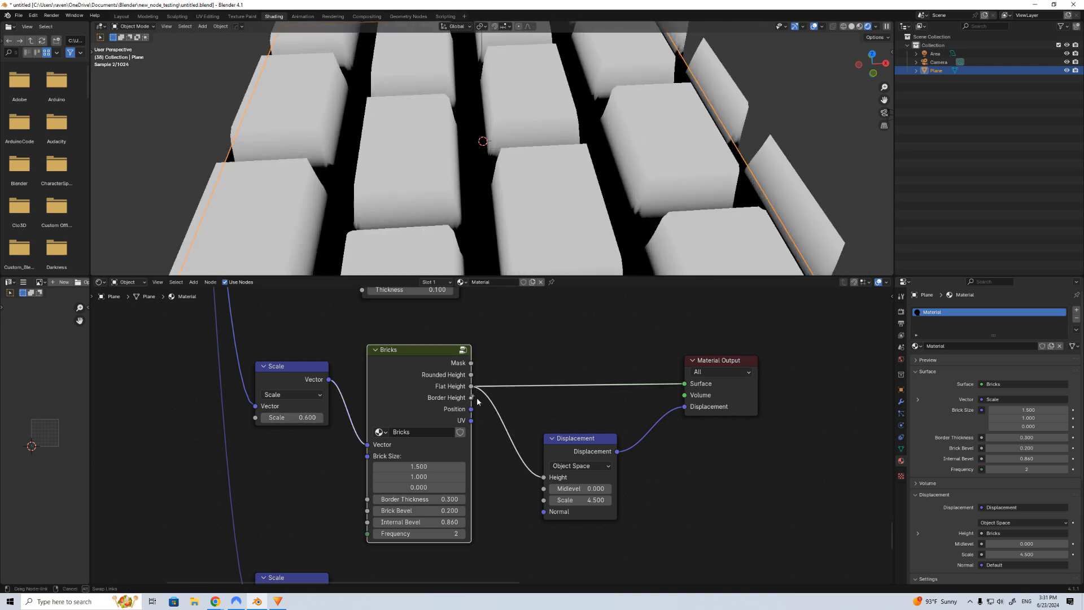
drag(687, 385, 687, 384)
scroll(570, 209, down, 2)
middle_drag(570, 209, 556, 243)
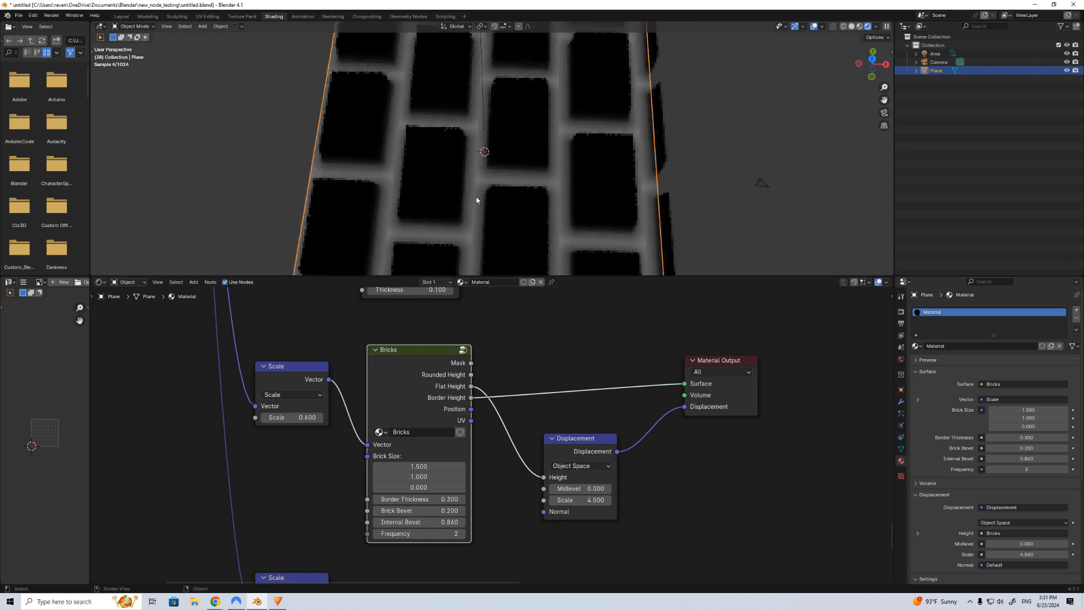
middle_drag(505, 177, 438, 138)
mouse_move(505, 196)
middle_down()
mouse_move(496, 156)
mouse_move(581, 160)
mouse_move(502, 189)
middle_up()
scroll(502, 189, up, 3)
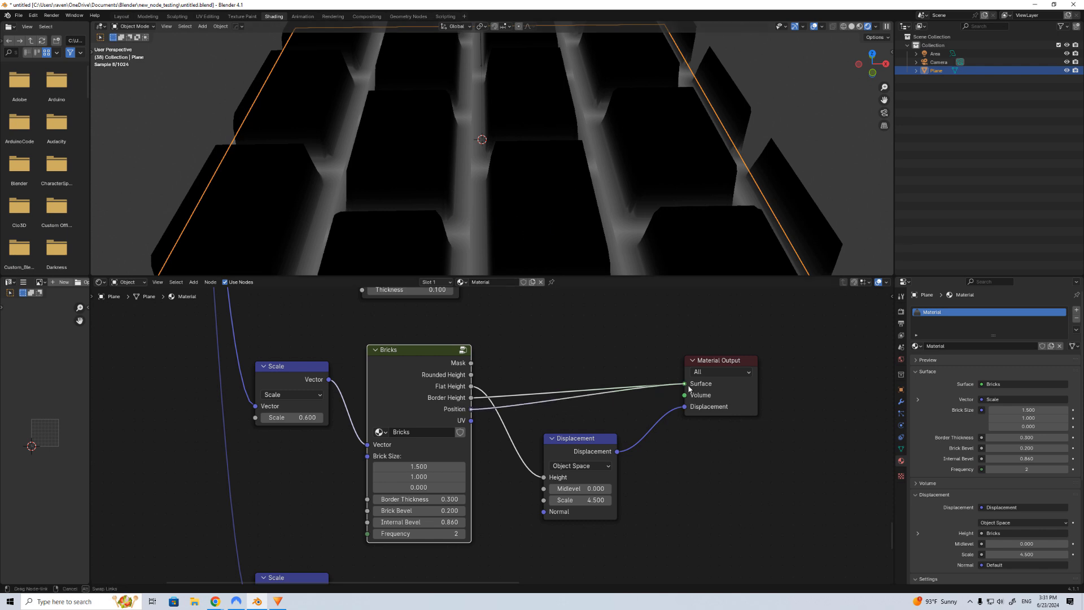
Preview the Bricks node's Position and UV outputs in turn on the displaced surface.
drag(688, 389, 685, 384)
scroll(537, 201, down, 6)
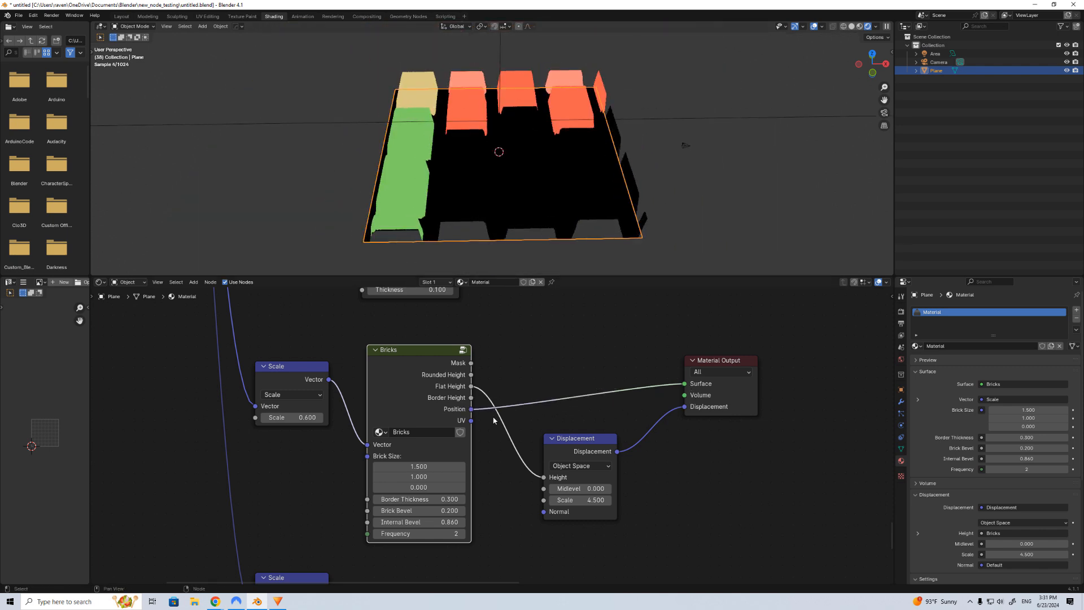
drag(681, 390, 678, 394)
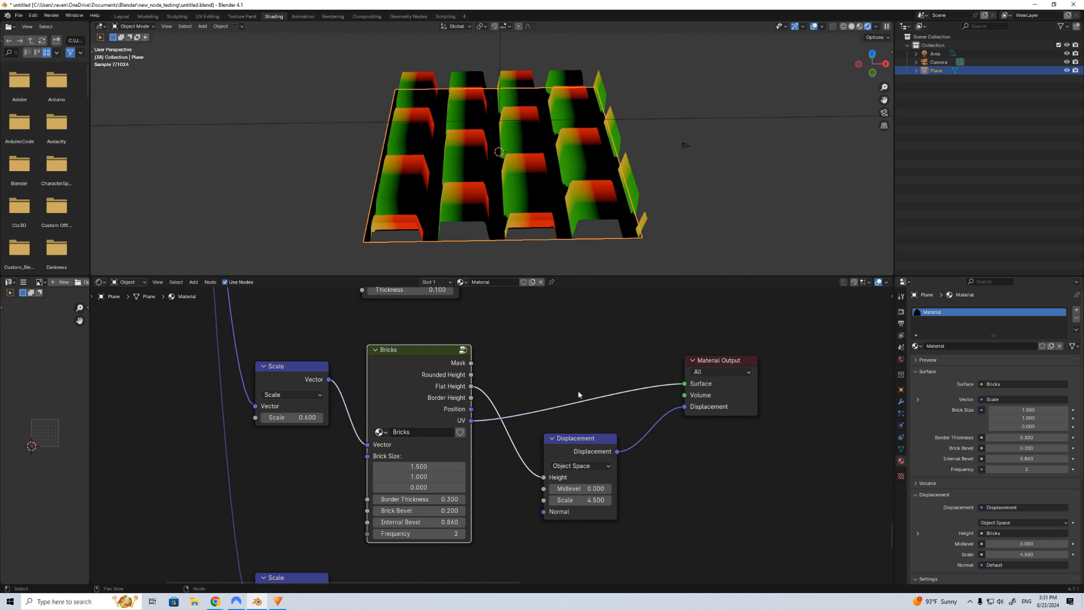
scroll(579, 394, up, 1)
Set the Bricks node's brick size to 3.4 in X and 1.2 in Y.
drag(430, 459, 423, 496)
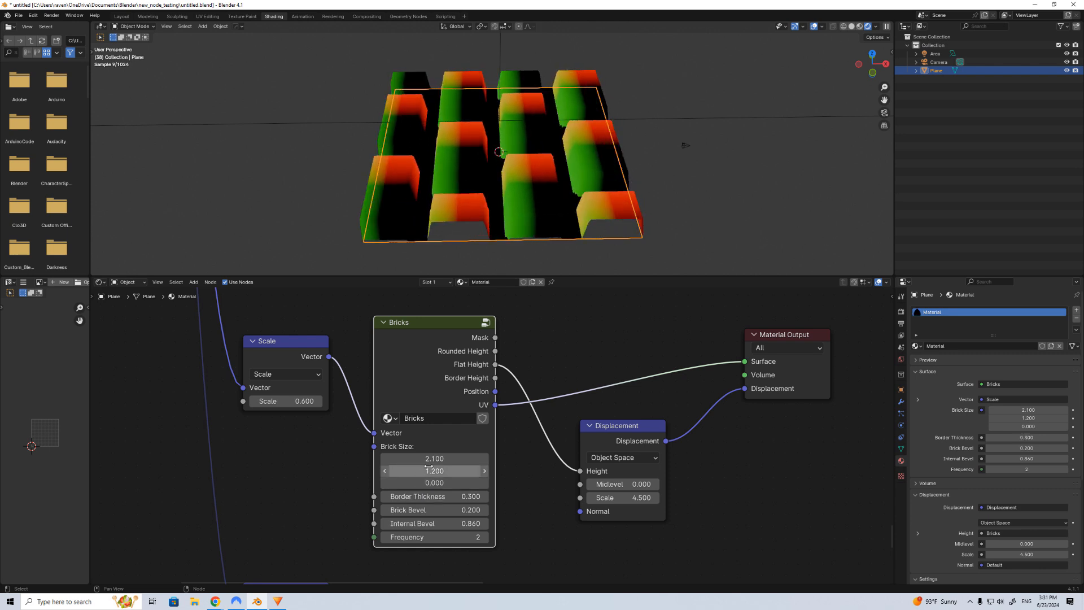
middle_drag(548, 444, 531, 450)
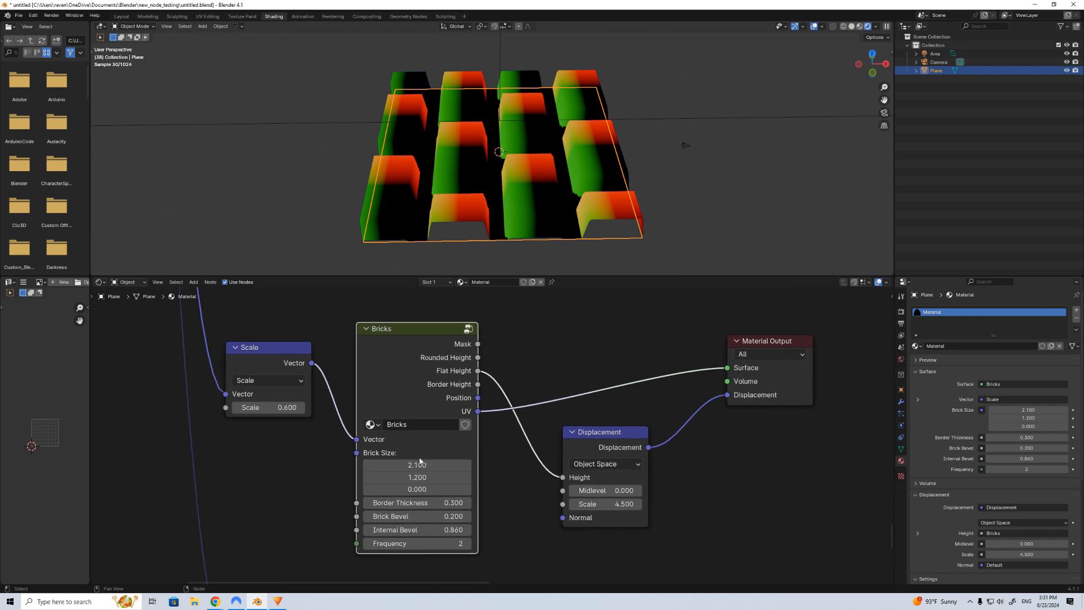
drag(416, 465, 453, 465)
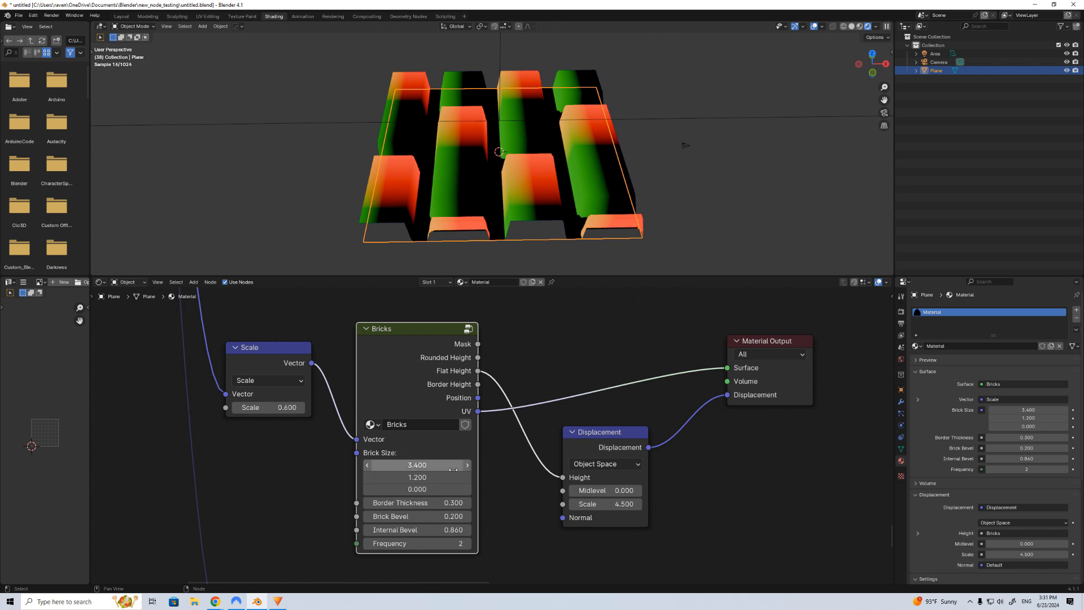
Set the Bricks node's brick bevel to 0.5 and its border thickness to 0.7.
mouse_move(418, 516)
mouse_down()
mouse_move(452, 516)
mouse_move(416, 515)
mouse_up()
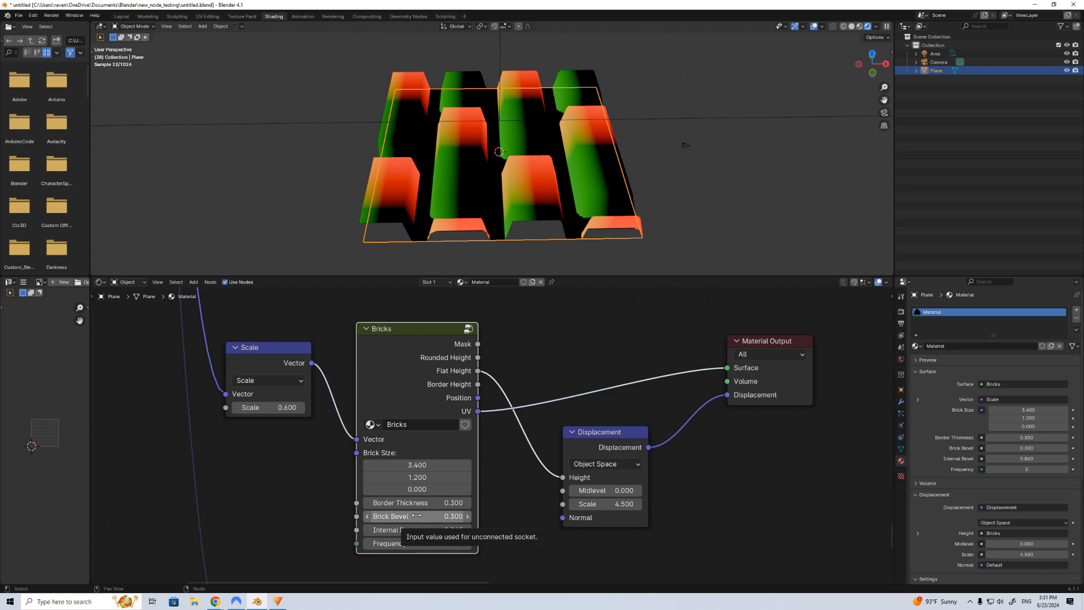
drag(417, 502, 437, 512)
middle_drag(534, 135, 523, 238)
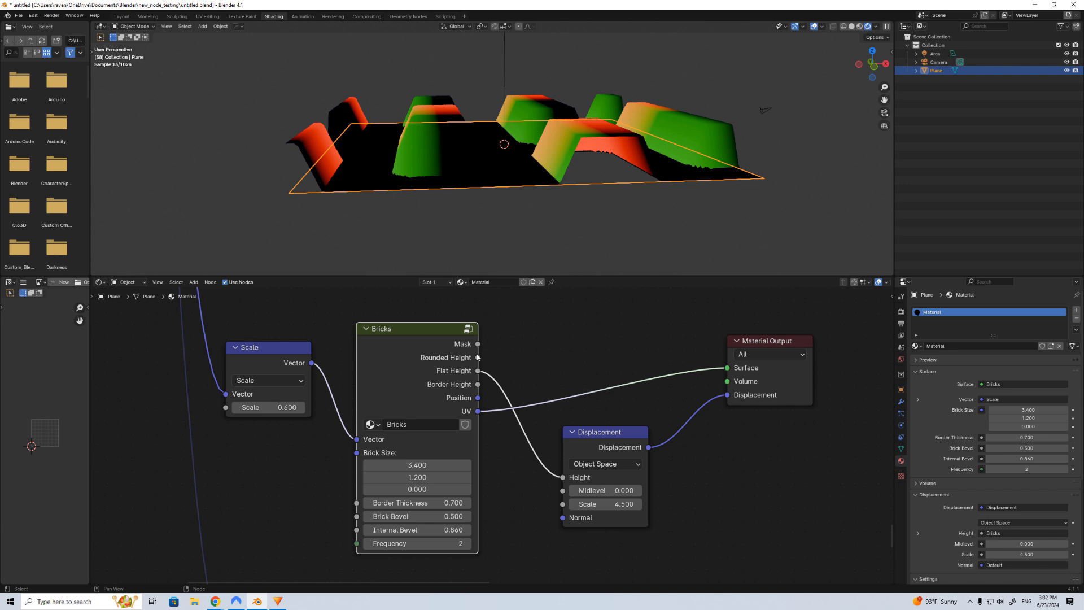
Connect the Bricks node's Rounded Height output to the displacement height and raise the brick bevel to 1.
drag(563, 471, 562, 477)
middle_drag(469, 248, 450, 232)
ctrl+drag(416, 516, 452, 516)
middle_drag(528, 141, 479, 187)
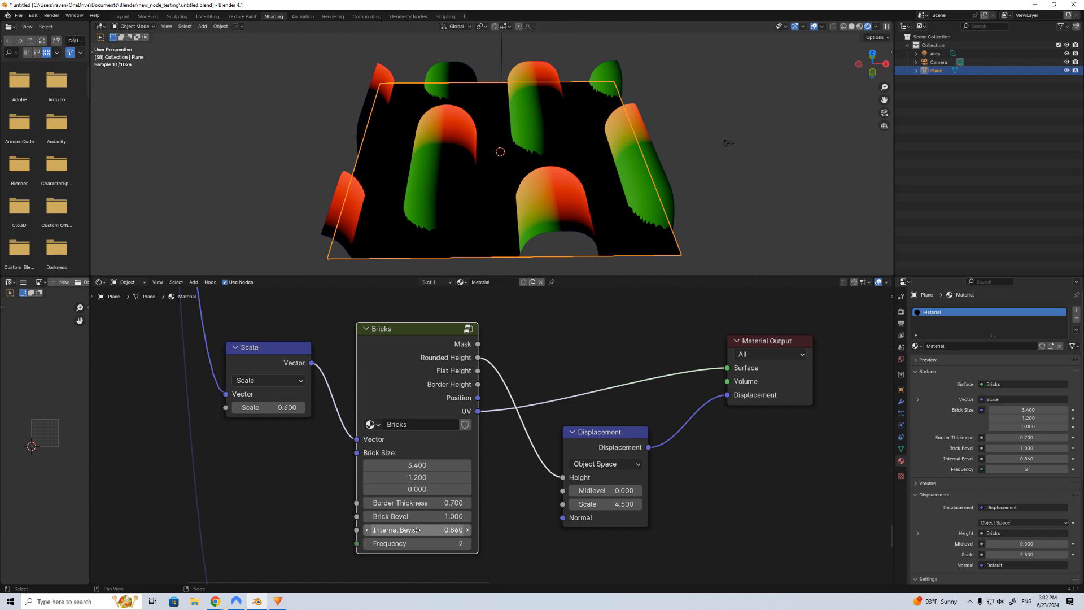
key(Return)
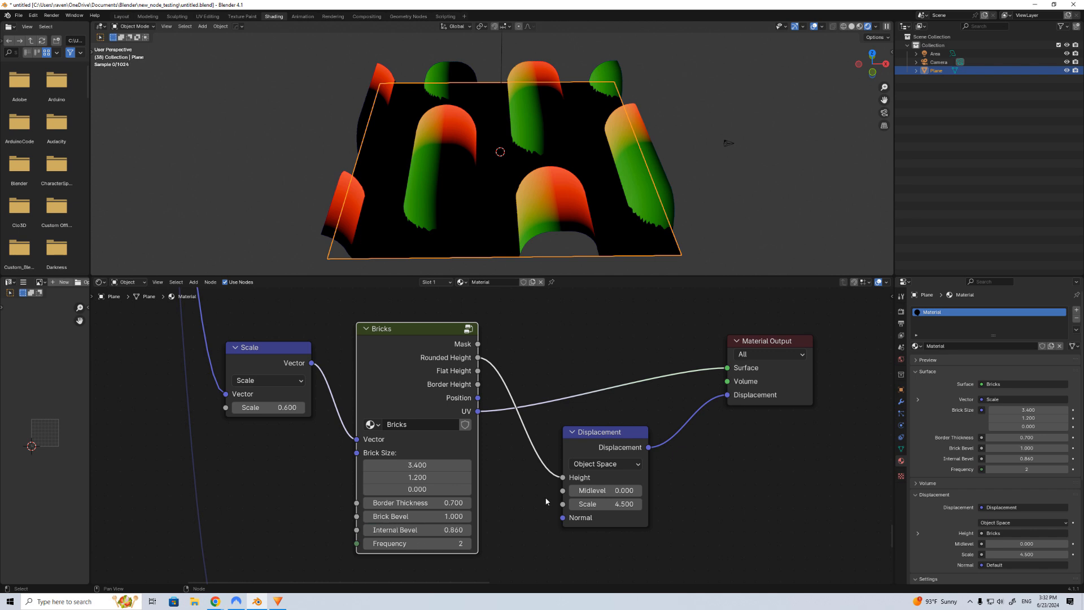
Set the Bricks node's vector scale to 2 and compare its row frequency at 1, 2 and 3.
scroll(494, 223, down, 1)
drag(268, 407, 299, 407)
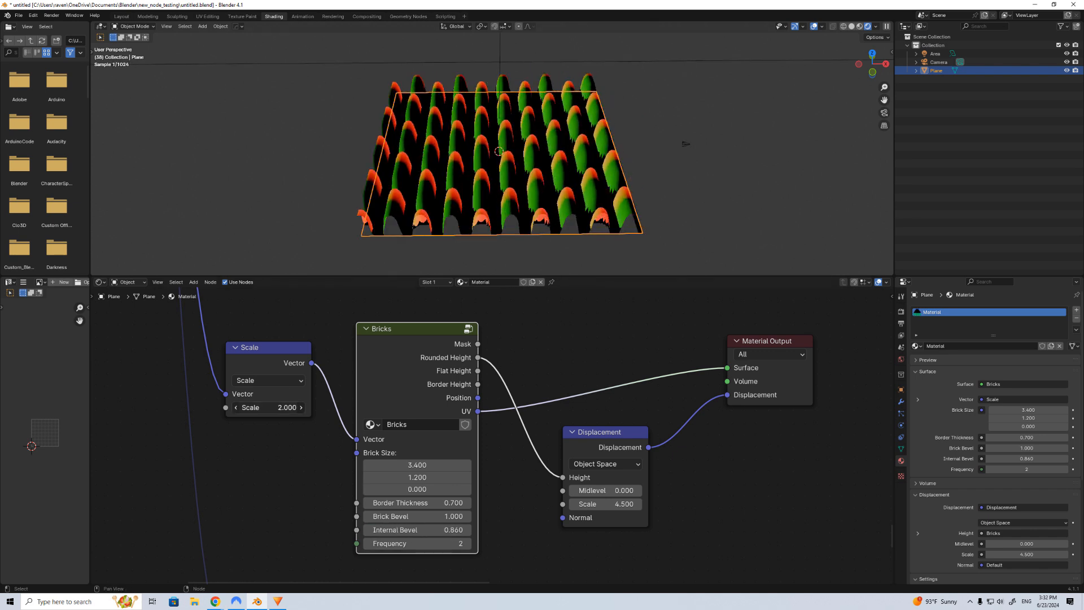
click(368, 543)
middle_drag(616, 232, 525, 239)
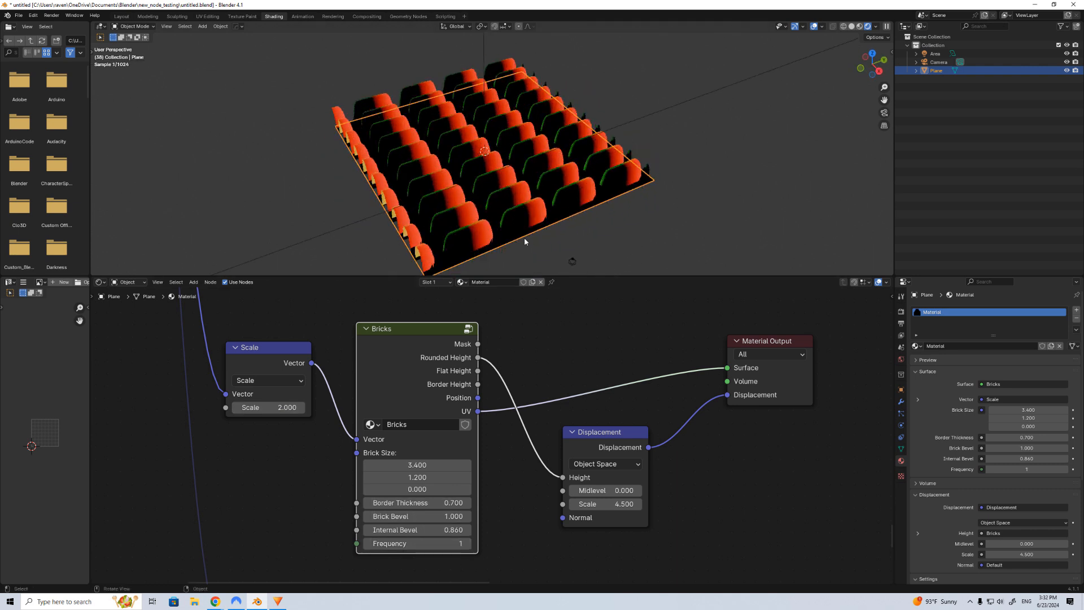
scroll(522, 243, up, 2)
click(468, 543)
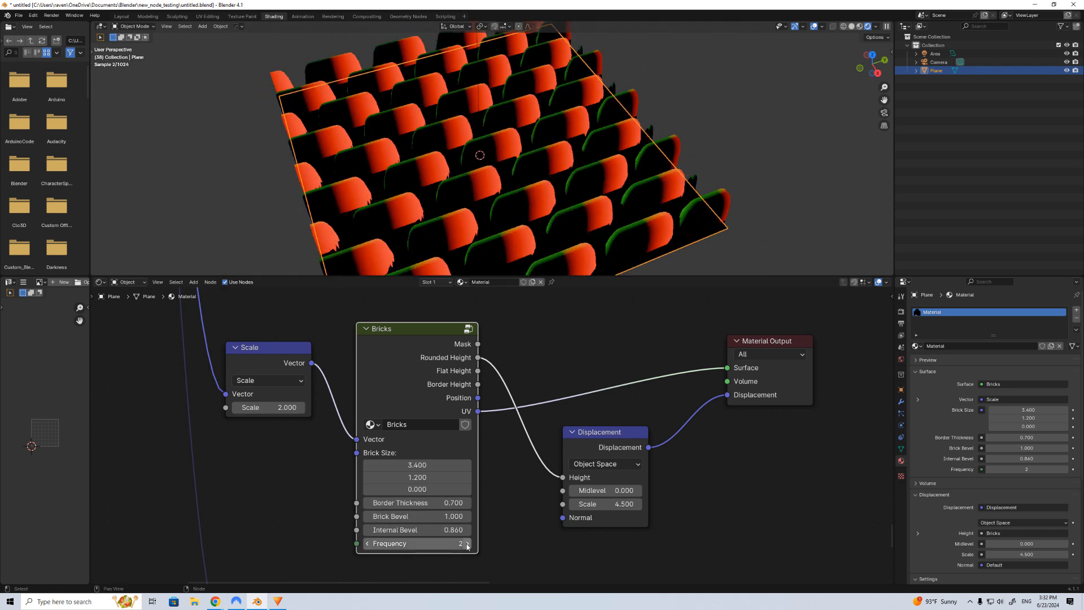
click(467, 543)
Show the Bricks node's Rounded Height on the surface with a Y brick size of 2.7 and a frequency of 4.
drag(477, 358, 727, 368)
middle_drag(514, 146, 557, 173)
drag(417, 476, 457, 476)
scroll(529, 233, down, 3)
middle_drag(543, 230, 502, 262)
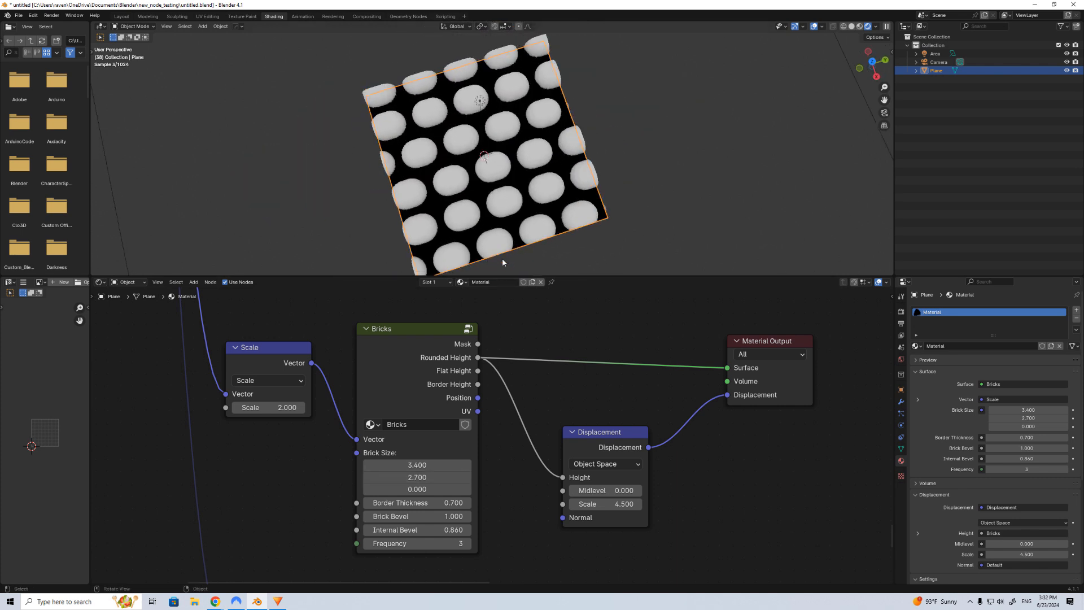
click(467, 543)
Feed the Tile's UV output through Mapping and Smooth Polygon to the surface, with vector scale 0.6 and X location 0 m.
scroll(511, 431, down, 4)
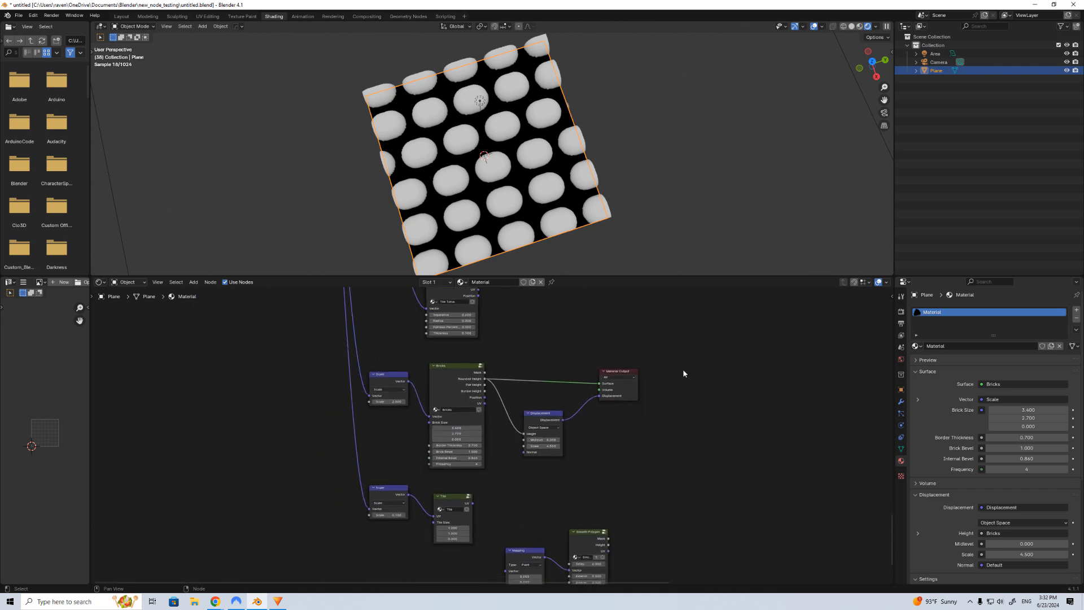
scroll(547, 434, up, 3)
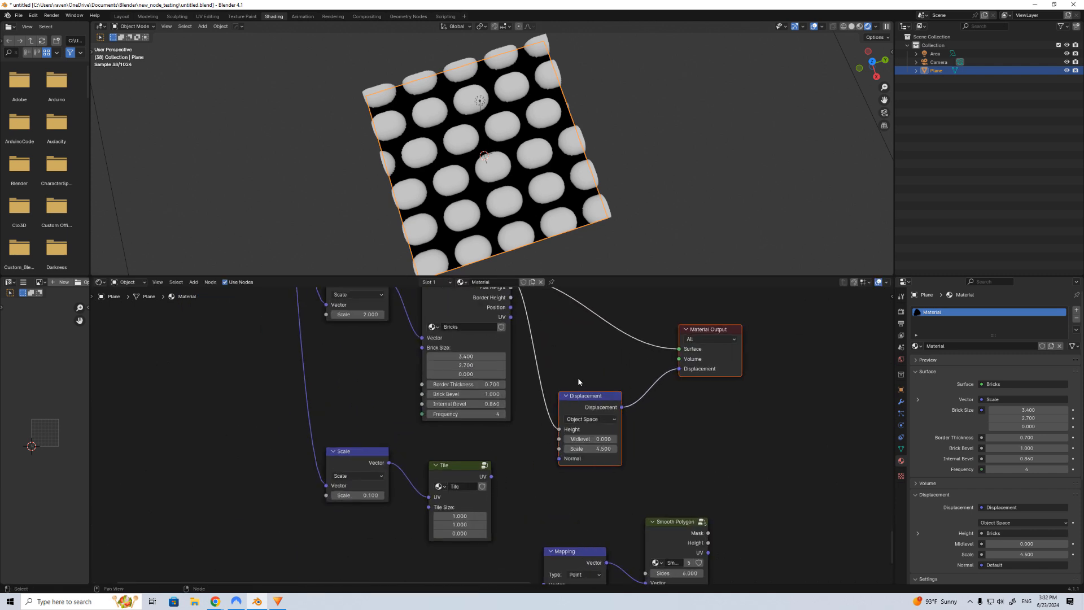
drag(490, 472, 504, 435)
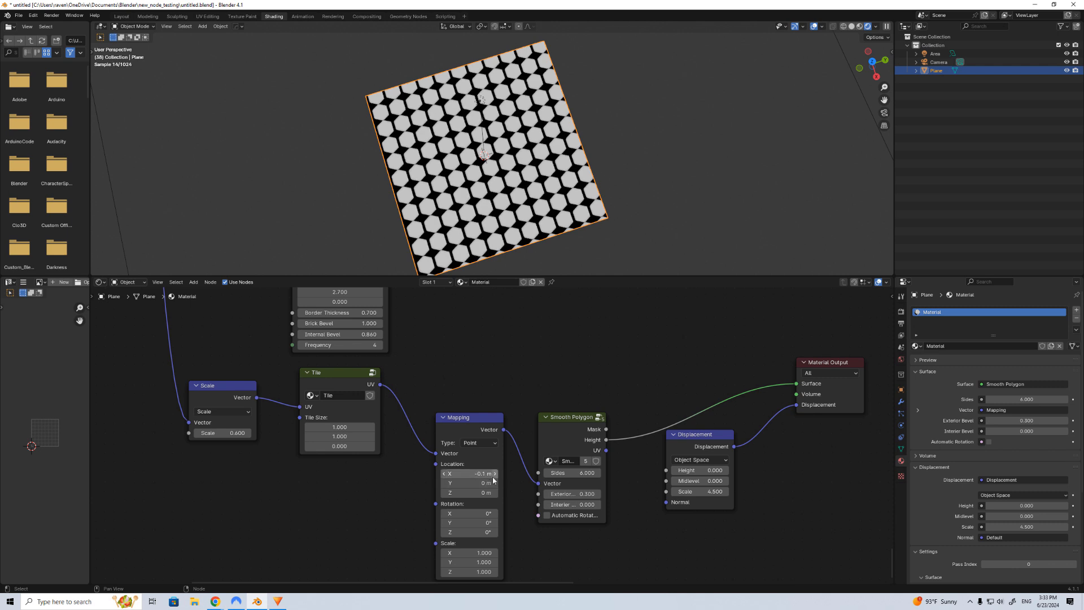
click(496, 474)
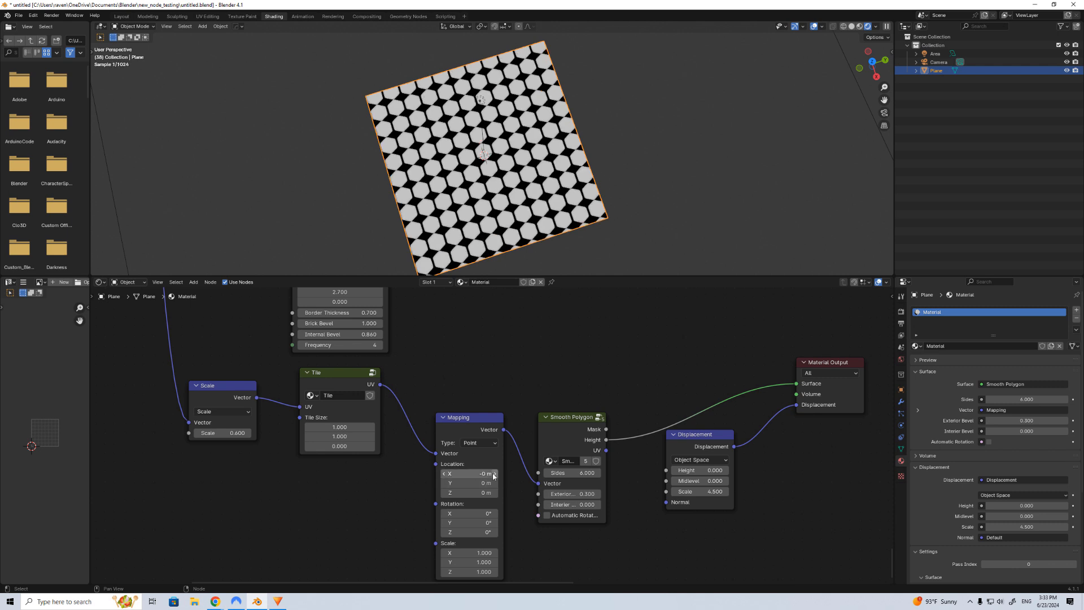
scroll(473, 412, up, 2)
scroll(497, 393, down, 1)
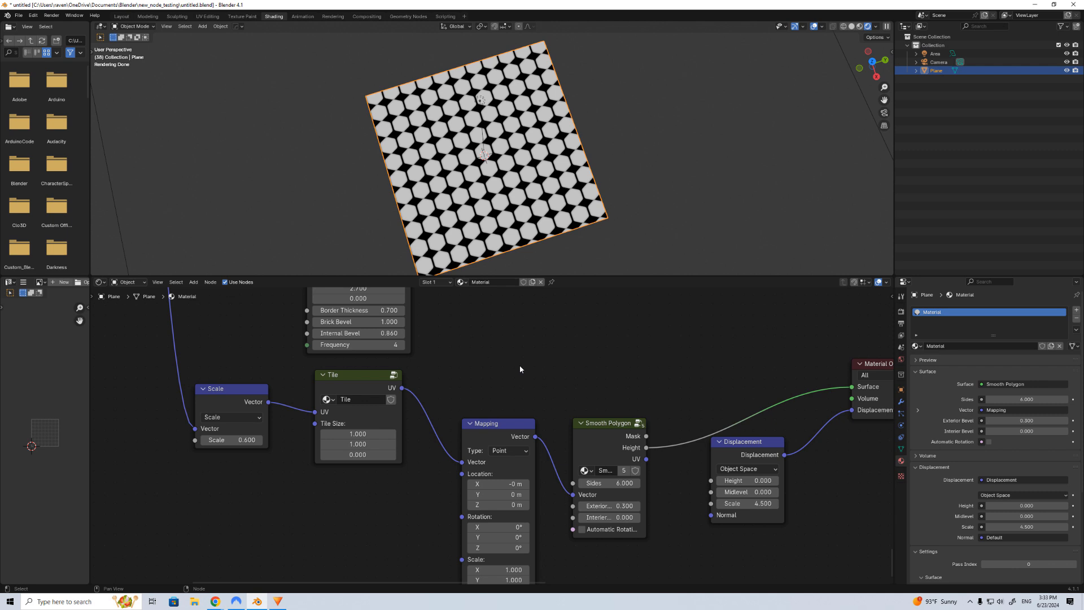
Move the Mapping and Smooth Polygon nodes closer to the Tile node and connect the Tile's UV output directly to the surface.
middle_drag(604, 410, 422, 376)
scroll(491, 390, down, 3)
scroll(423, 391, up, 4)
scroll(463, 366, down, 2)
drag(556, 365, 372, 435)
drag(390, 398, 375, 376)
click(329, 381)
drag(296, 362, 712, 362)
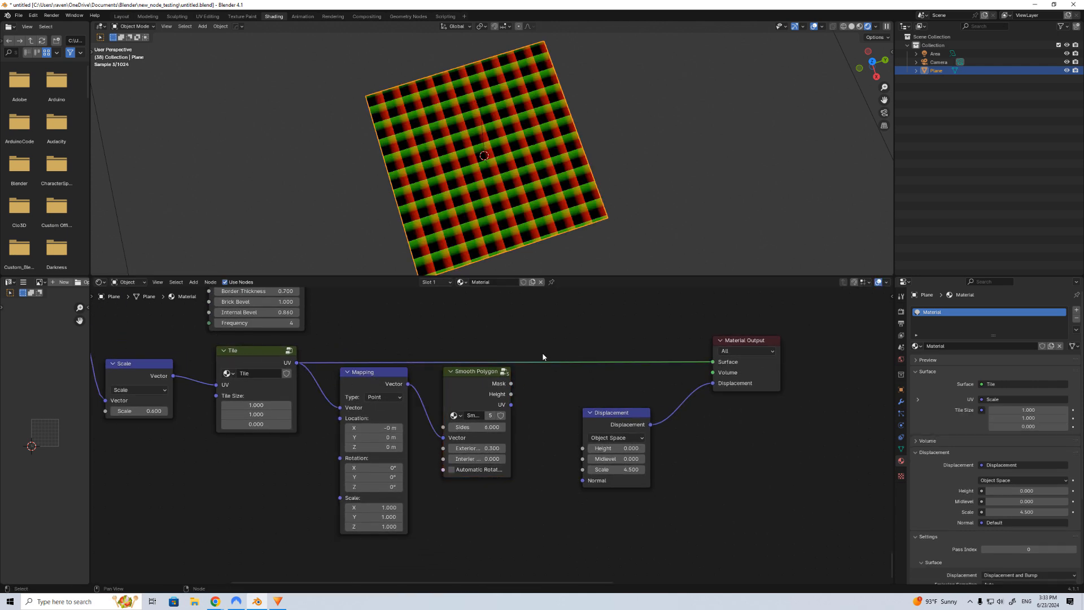
shift+scroll(542, 352, up, 2)
scroll(514, 259, up, 3)
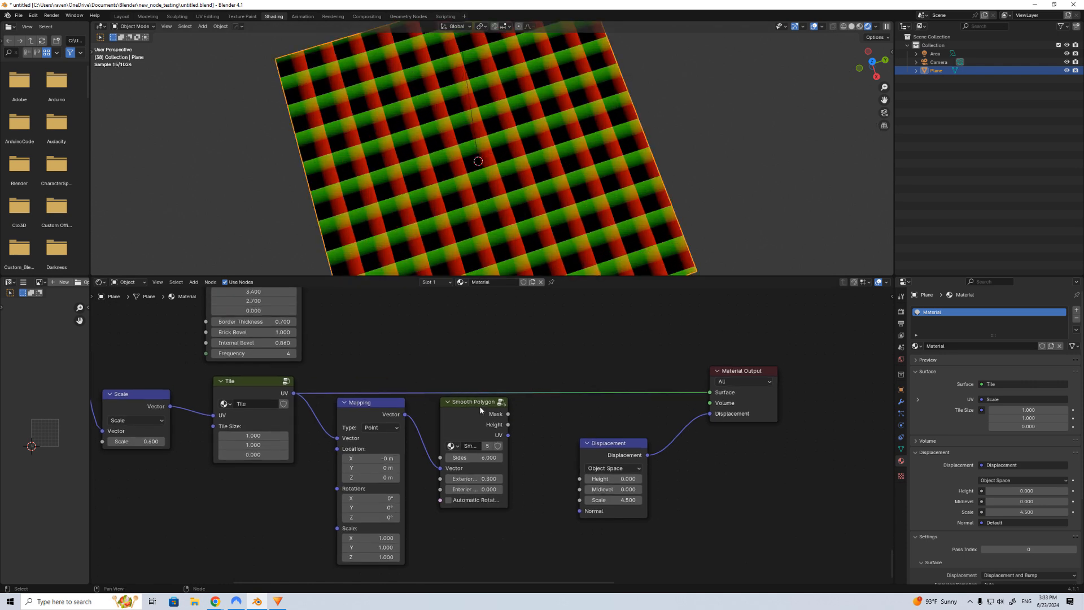
Connect the tiled Smooth Polygon's Mask output to the surface and inspect the pattern on the plane.
drag(696, 397, 710, 392)
scroll(512, 219, up, 3)
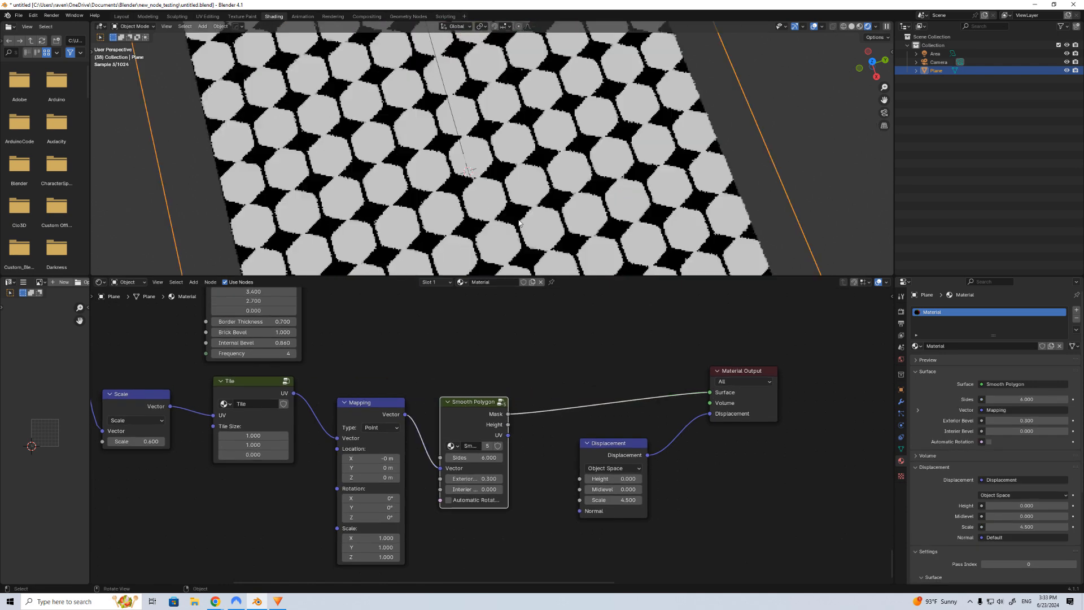
middle_drag(511, 220, 498, 201)
scroll(477, 397, down, 1)
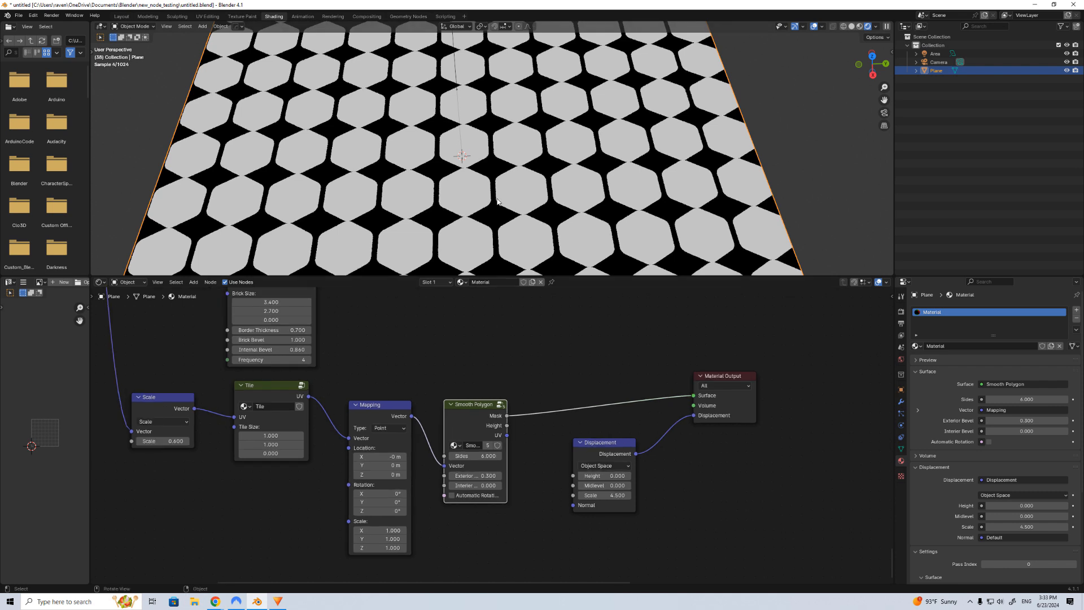
scroll(446, 224, down, 5)
Move the Displacement and Material Output nodes beside the Smooth Polygon fed by the Radial Array UVs node.
scroll(581, 385, down, 5)
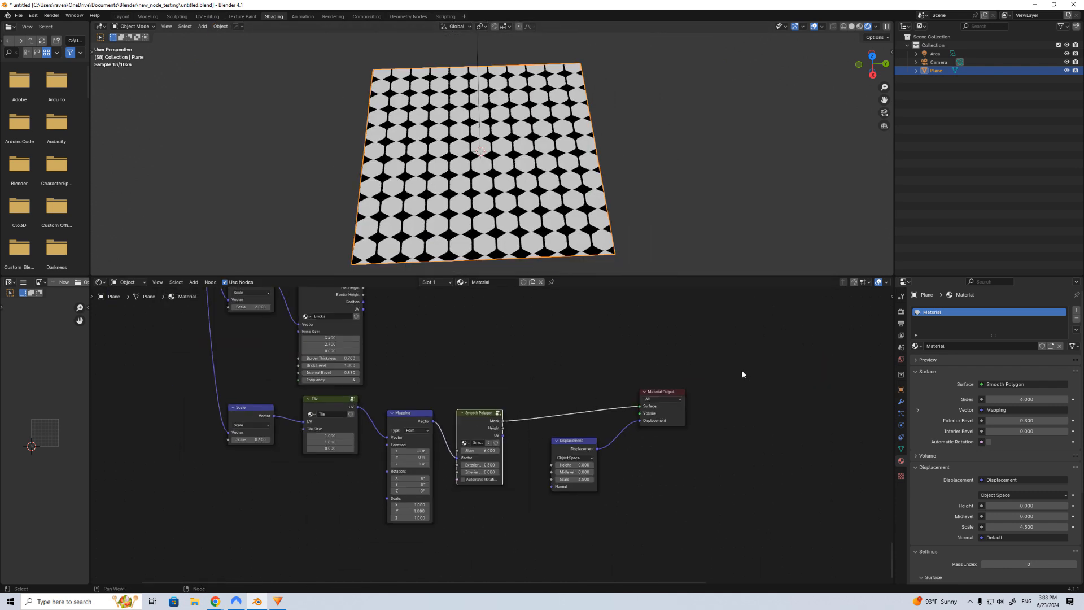
scroll(532, 412, down, 4)
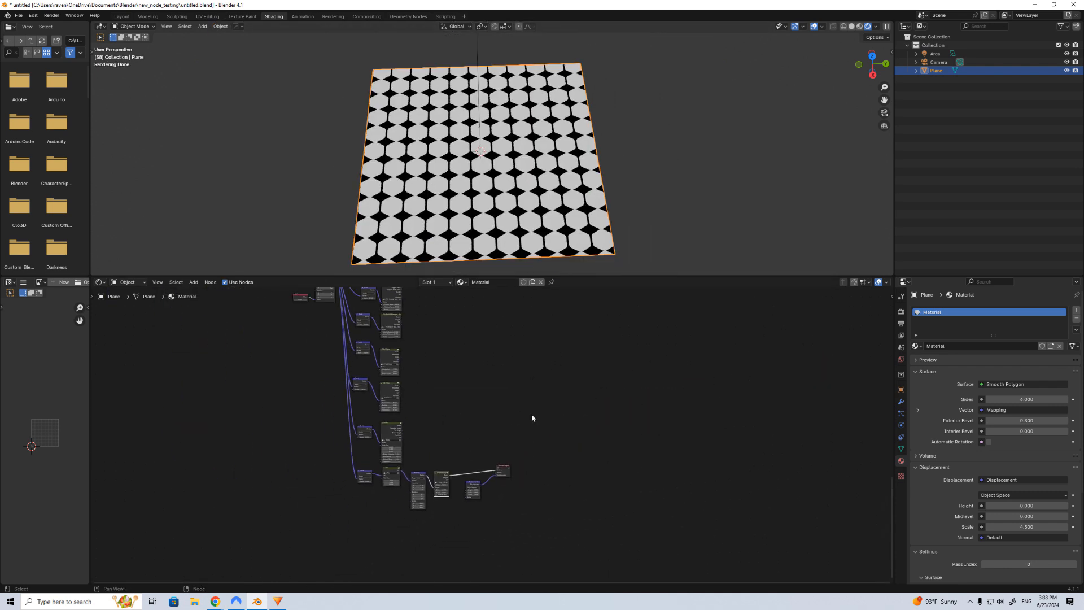
drag(458, 527, 457, 527)
drag(467, 512, 567, 353)
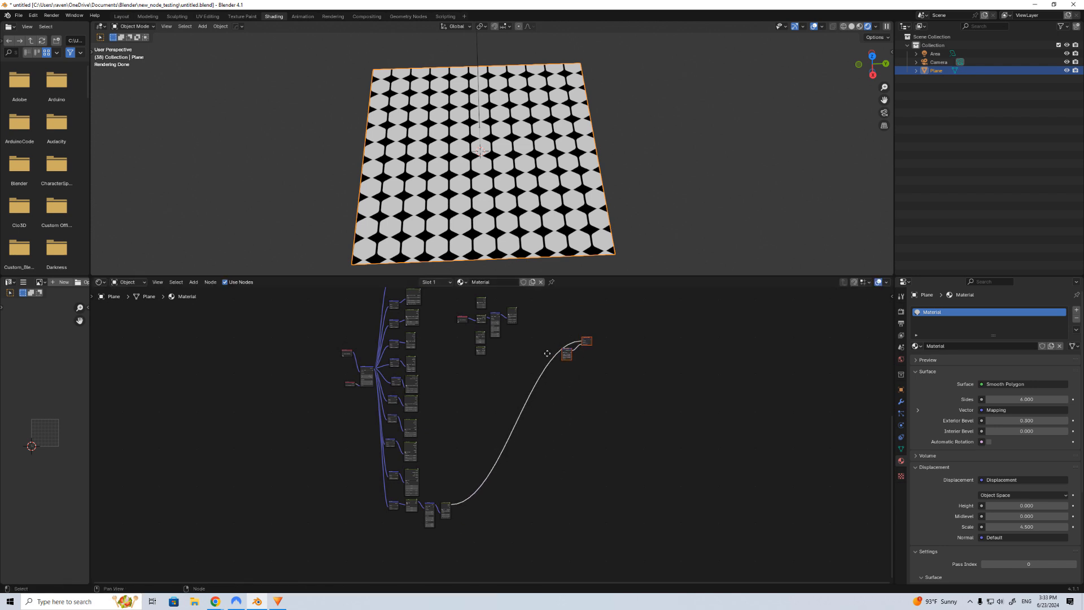
middle_drag(567, 353, 525, 450)
scroll(554, 455, up, 11)
drag(623, 445, 555, 389)
scroll(493, 355, up, 4)
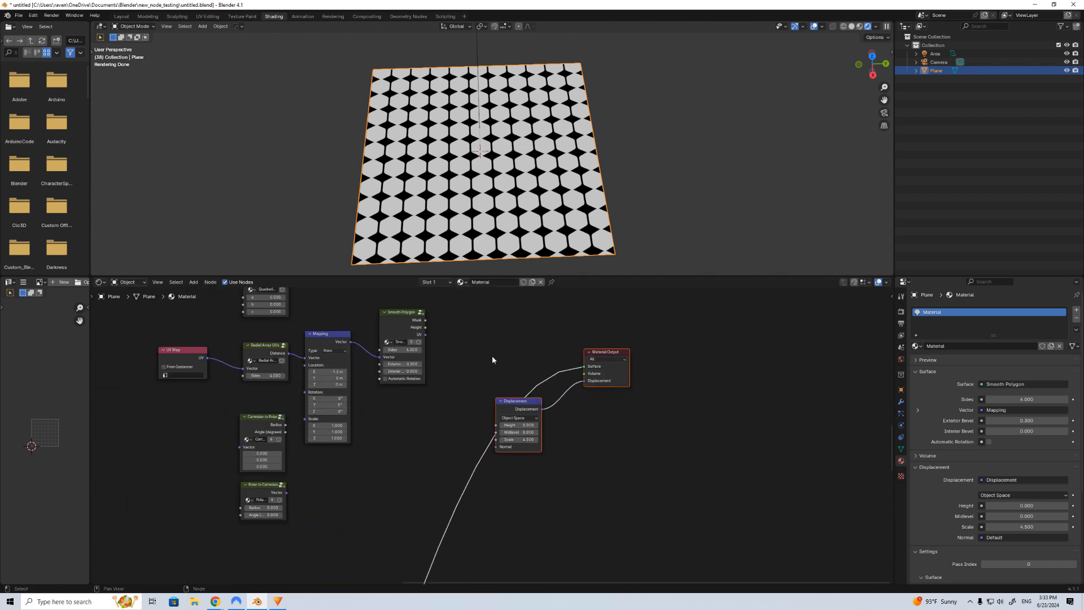
Detach the old surface link and connect the Radial Array UVs node's Distance output directly to the Material Output's surface.
click(593, 374)
drag(706, 427, 585, 404)
middle_drag(586, 405, 680, 398)
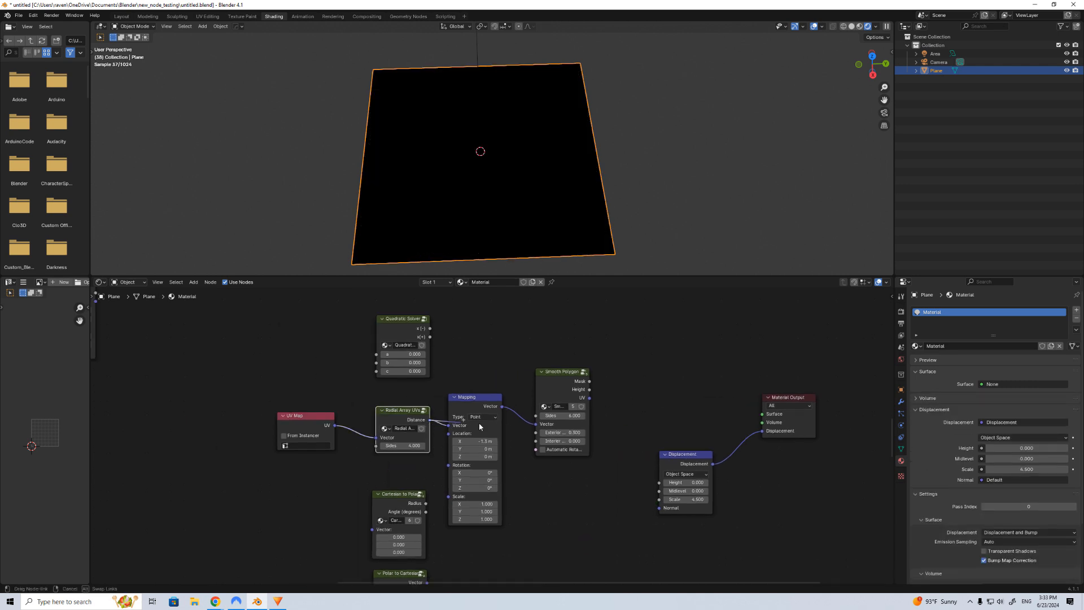
drag(766, 415, 766, 415)
scroll(452, 199, up, 5)
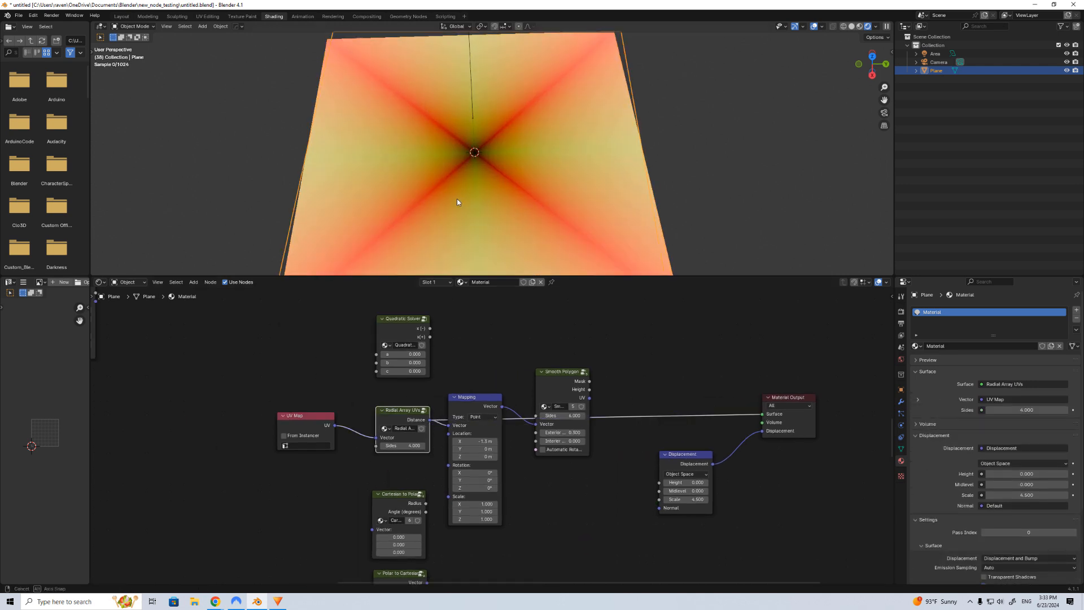
Set the Radial Array UVs node's Sides to 5.
middle_drag(444, 401, 455, 393)
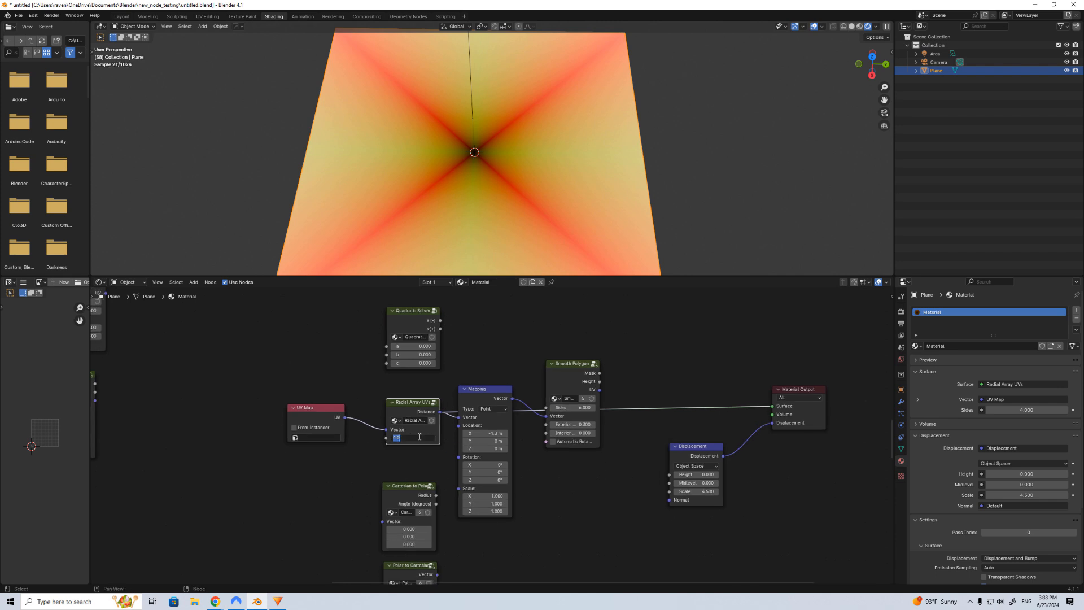
text(5)
key(Return)
scroll(532, 401, up, 2)
middle_drag(532, 401, 464, 411)
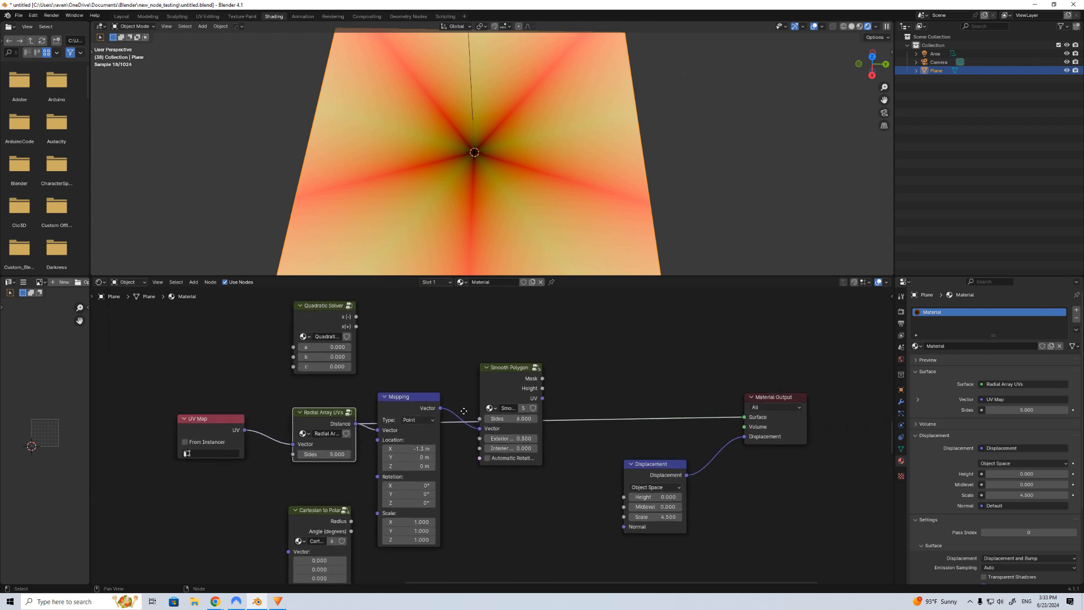
Connect the Smooth Polygon's Mask output to the surface and inspect the radial array on the plane from above.
drag(542, 379, 744, 417)
scroll(513, 226, down, 4)
scroll(513, 215, up, 5)
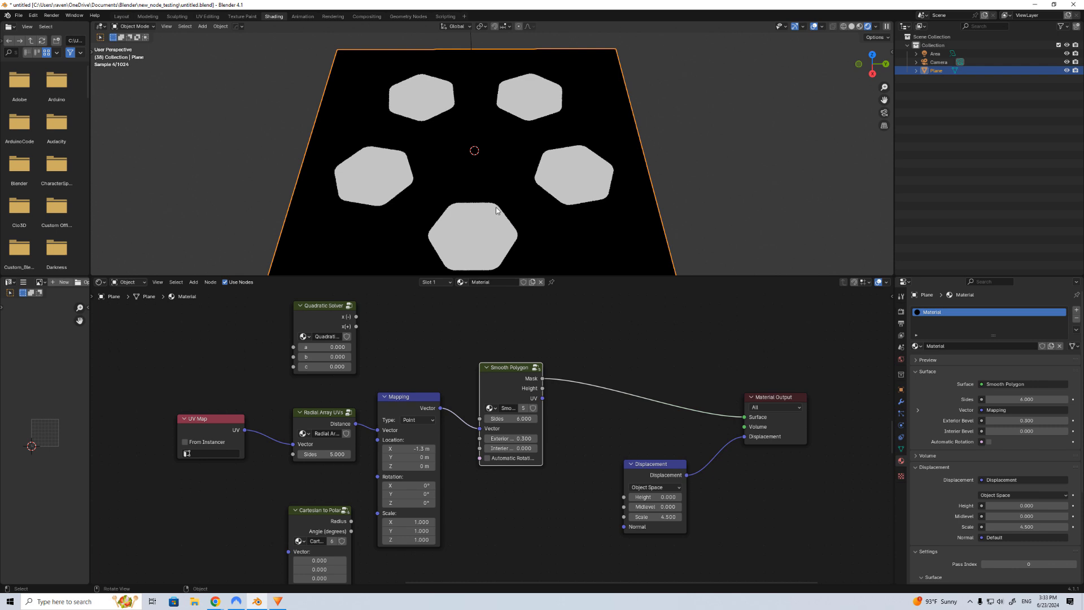
middle_drag(459, 168, 459, 208)
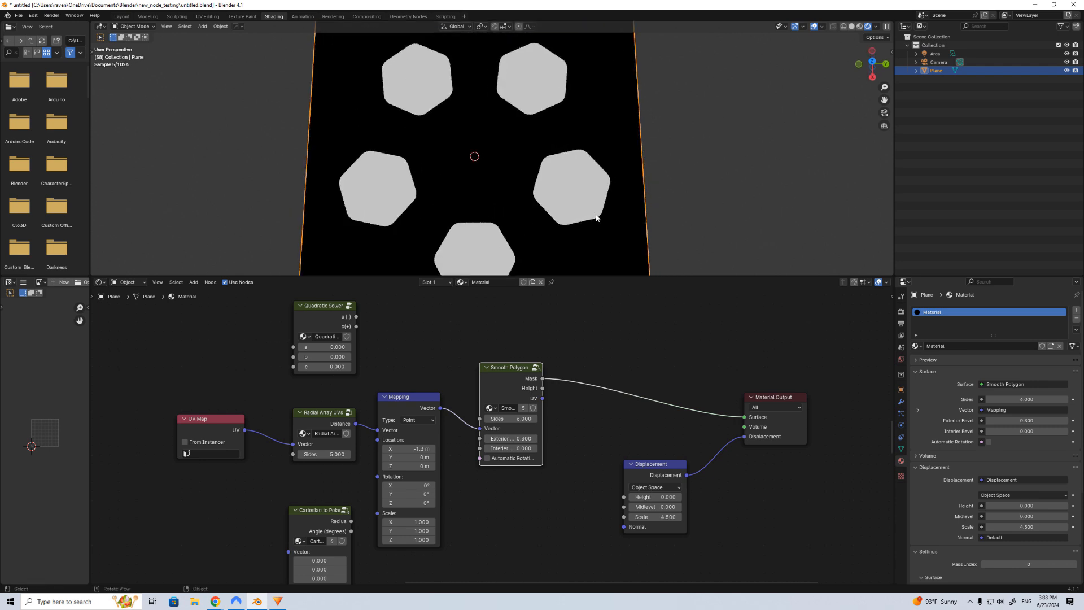
Set the Mapping X location to -0.7 m and the Smooth Polygon's exterior bevel to 0.4, with automatic rotation enabled.
drag(408, 449, 434, 448)
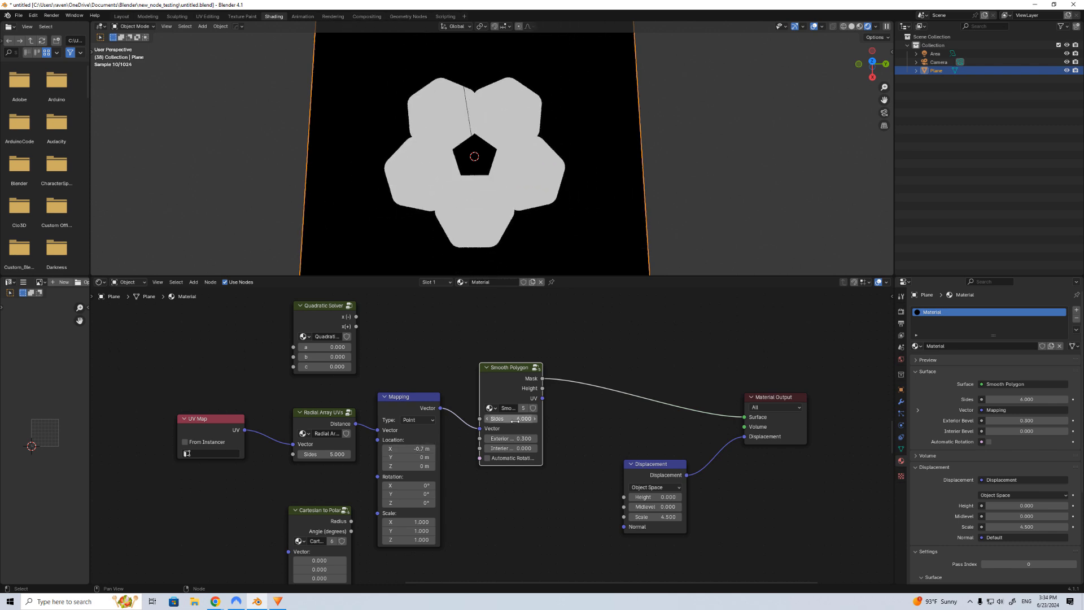
drag(511, 439, 489, 438)
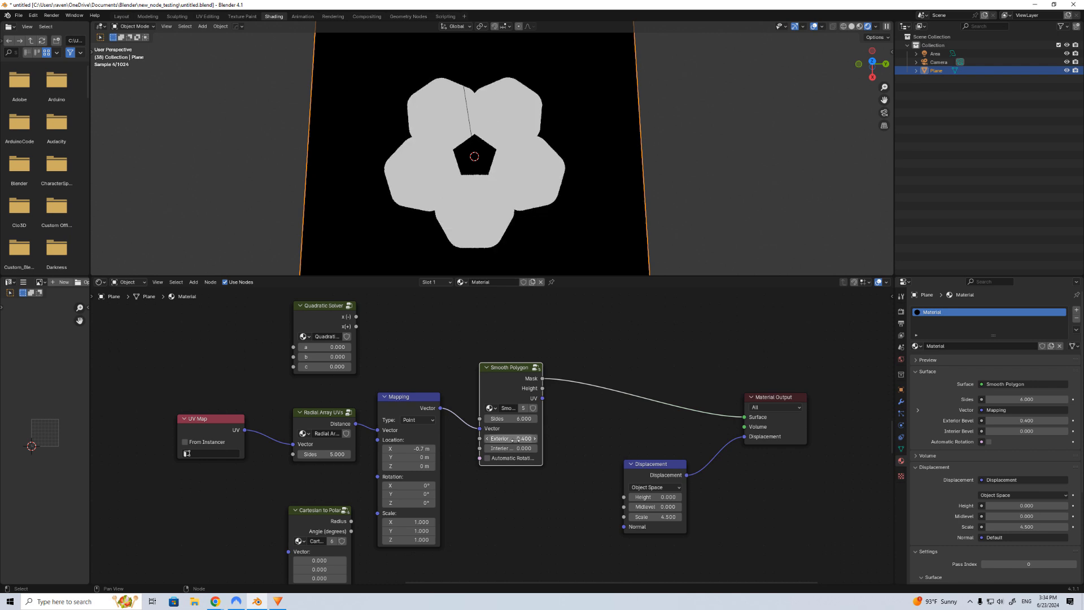
click(488, 458)
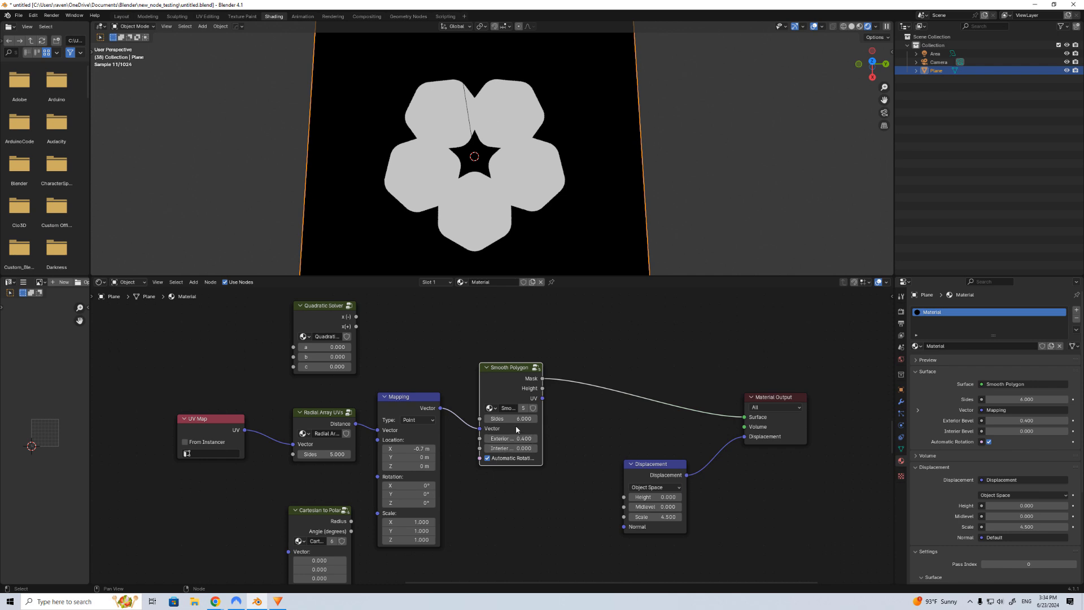
Try 3 sides on the Smooth Polygon and settle on a Sides value of 4.7.
text(3)
key(Return)
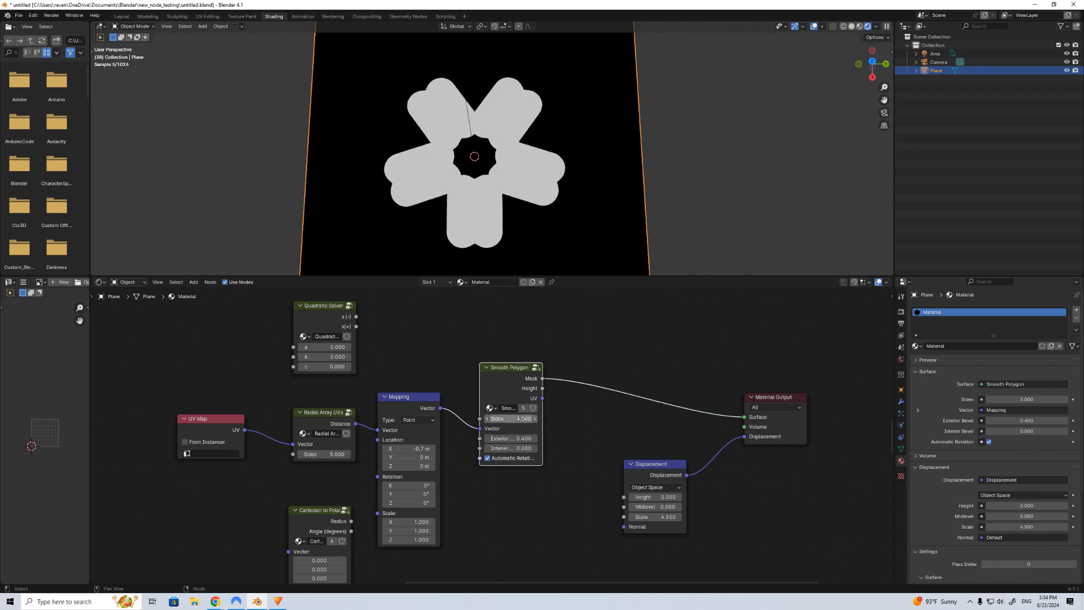
drag(513, 418, 644, 418)
Widen the Cartesian to Polar and Polar to Cartesian nodes so their full names and fields can be read.
scroll(520, 466, down, 5)
middle_drag(505, 482, 587, 420)
scroll(553, 444, up, 4)
scroll(575, 446, down, 4)
scroll(587, 417, up, 5)
scroll(648, 397, down, 2)
middle_drag(648, 397, 579, 408)
middle_drag(493, 471, 619, 408)
scroll(619, 409, up, 2)
click(489, 343)
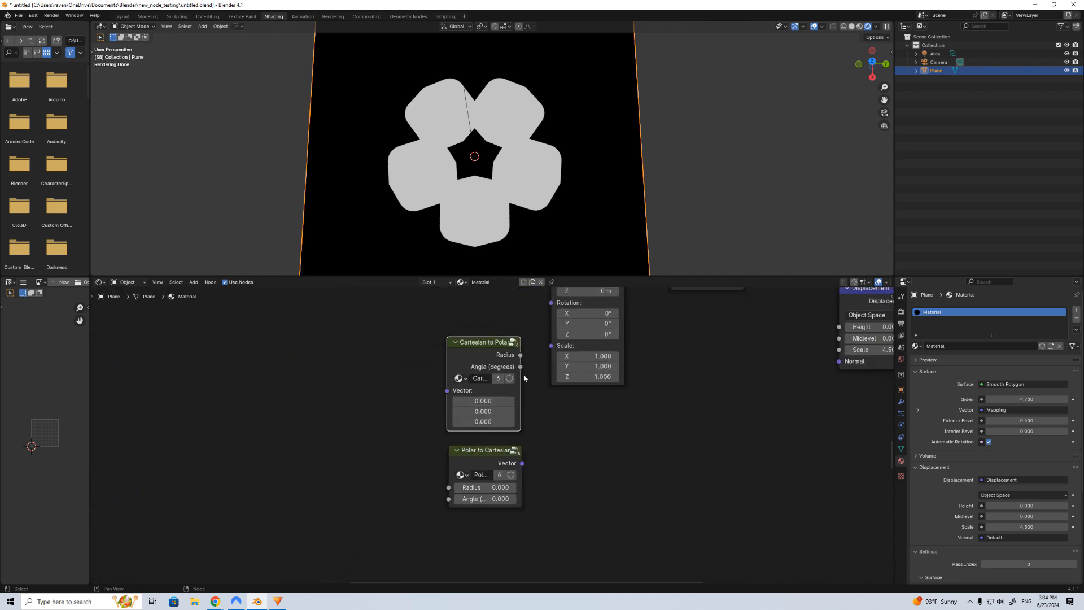
drag(520, 378, 541, 378)
drag(524, 477, 552, 477)
scroll(660, 442, down, 3)
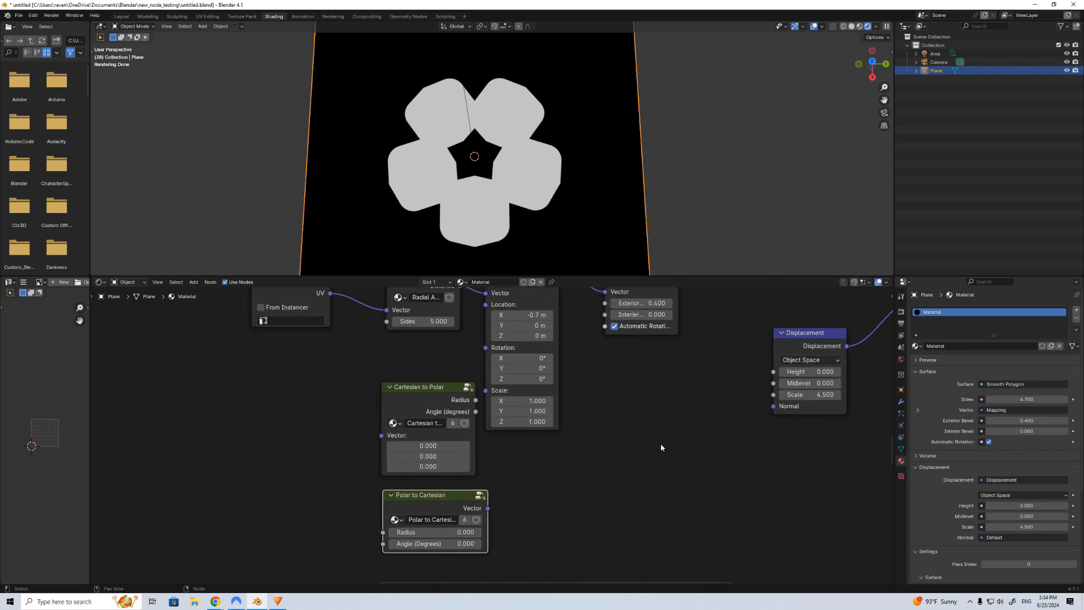
Look over the overall node layout and return to the group around the Radial Array UVs and Quadratic Solver nodes.
middle_drag(634, 430, 627, 515)
scroll(576, 470, down, 5)
middle_drag(676, 421, 513, 496)
scroll(511, 502, down, 6)
scroll(509, 497, down, 1)
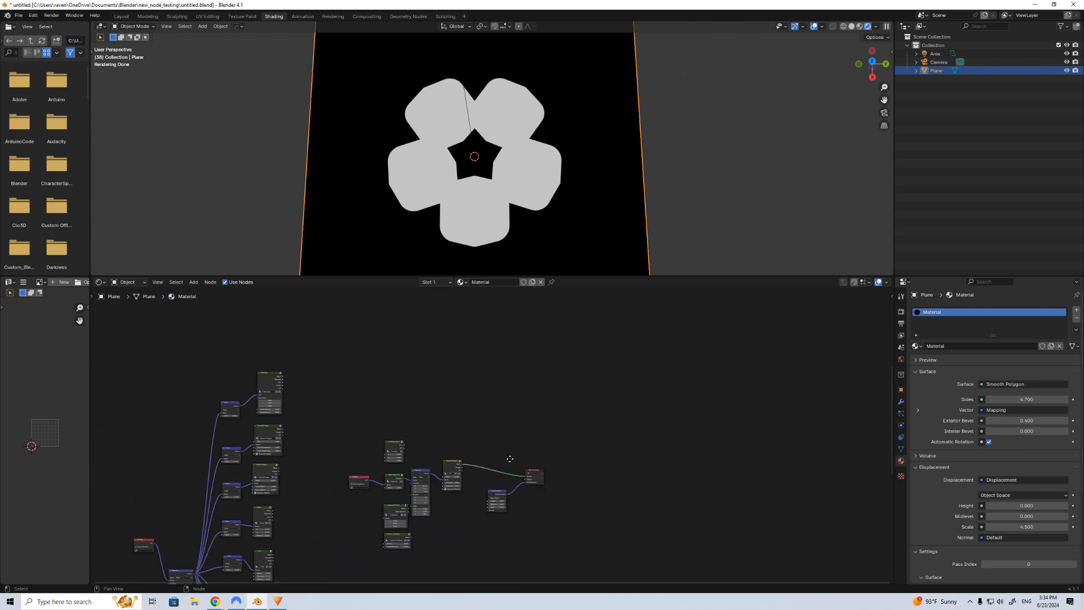
middle_drag(508, 458, 512, 340)
scroll(513, 364, up, 6)
middle_drag(456, 361, 473, 461)
scroll(473, 462, up, 5)
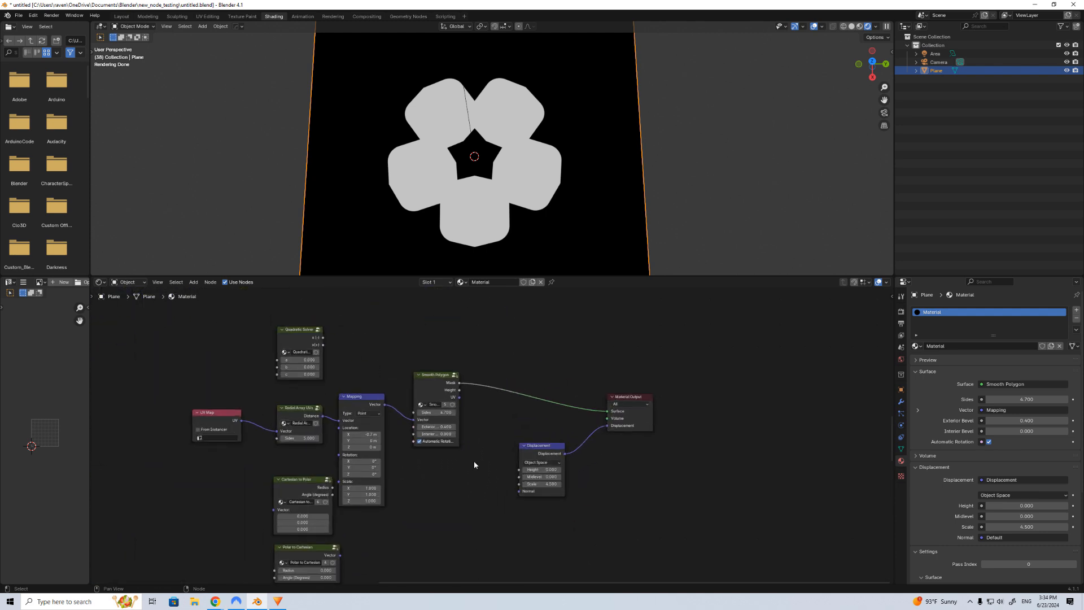